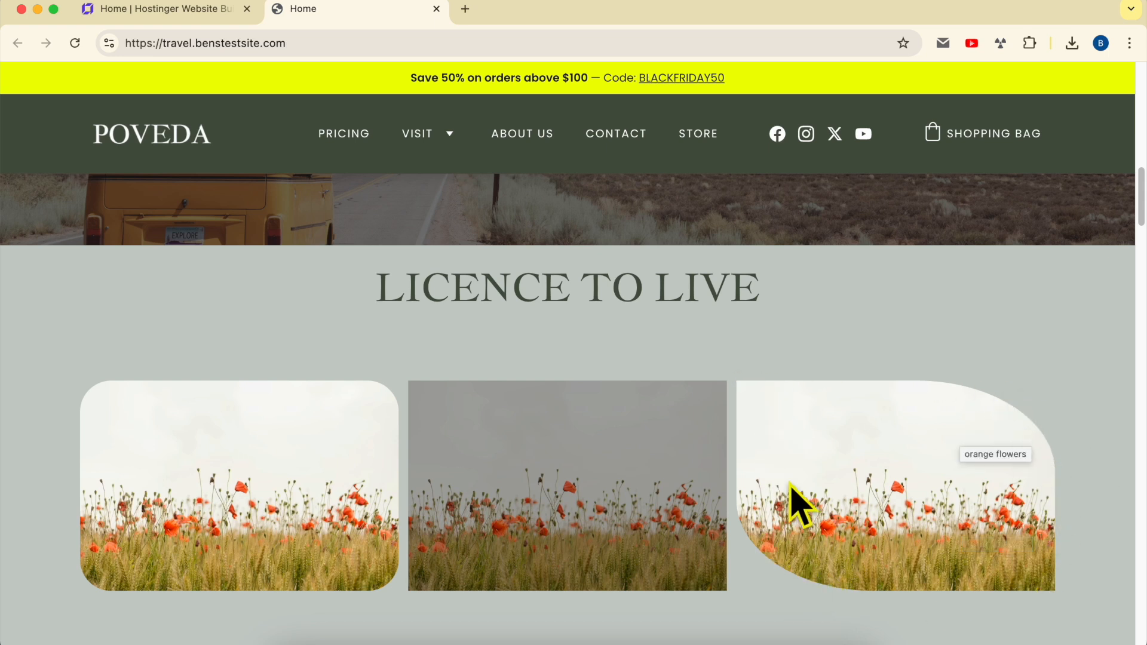
View the enlarged version of the third flower image on the live travel site, look over the neighbouring content and close the page
left_click(813, 435)
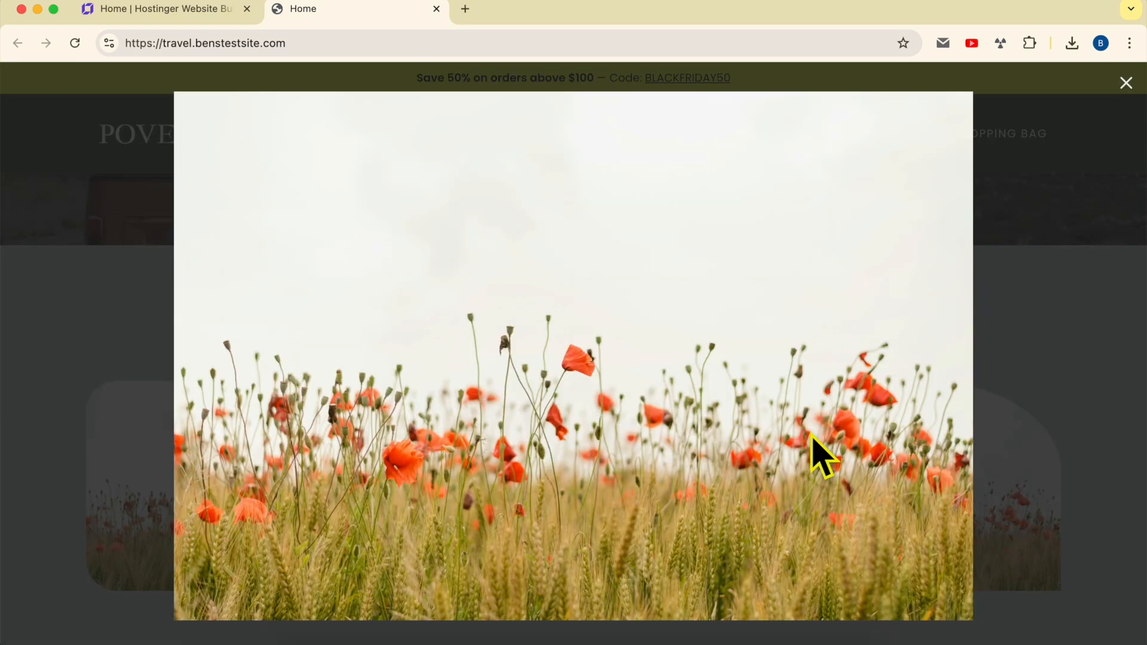
left_click(1001, 374)
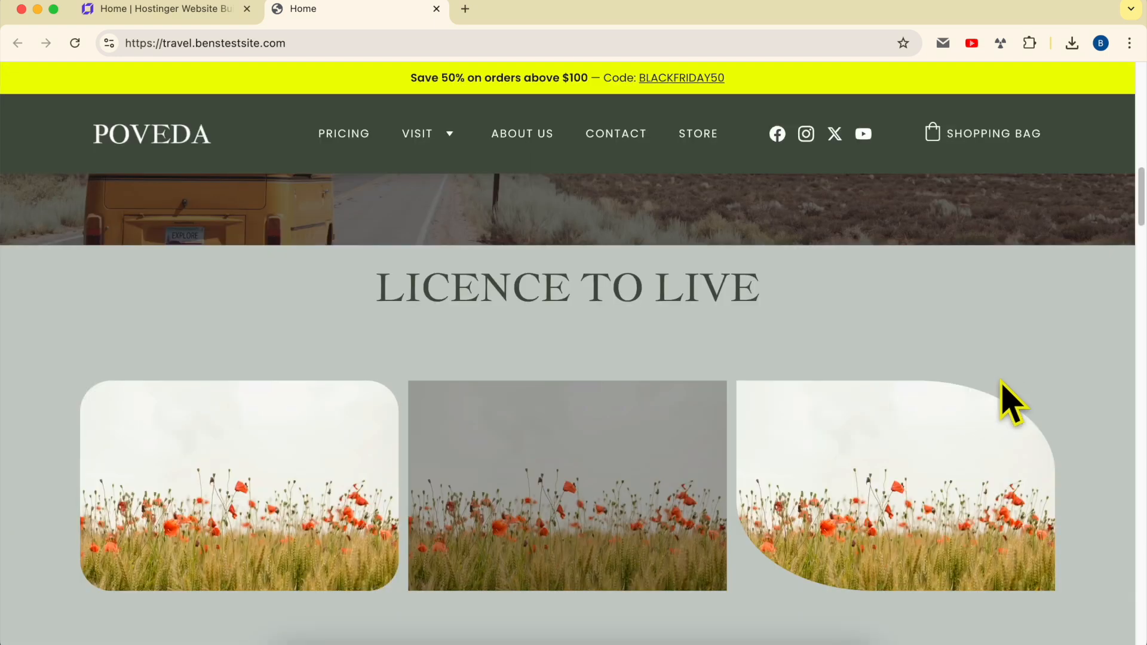
left_click(902, 454)
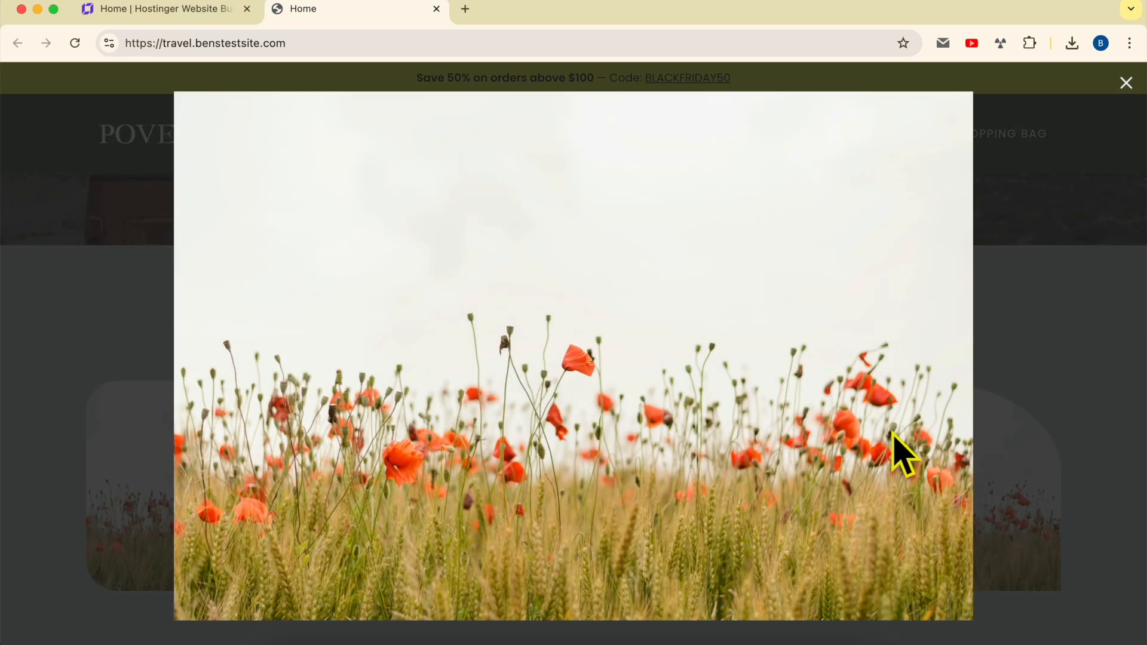
left_click(1006, 402)
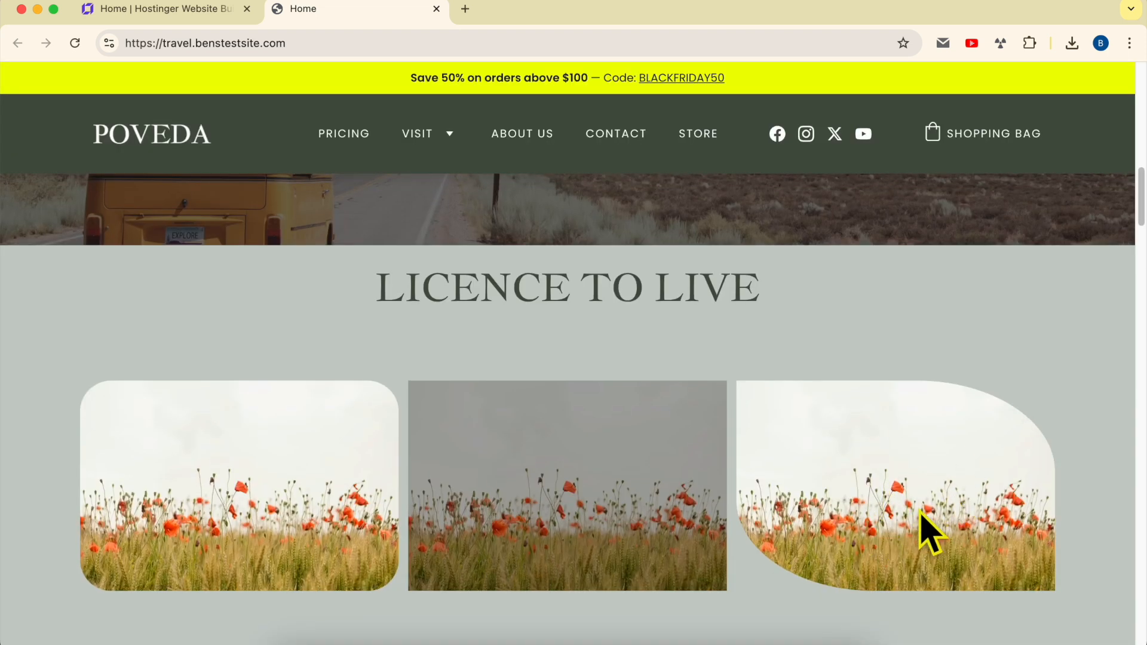
scroll(920, 512, "down", 1)
scroll(932, 517, "down", 2)
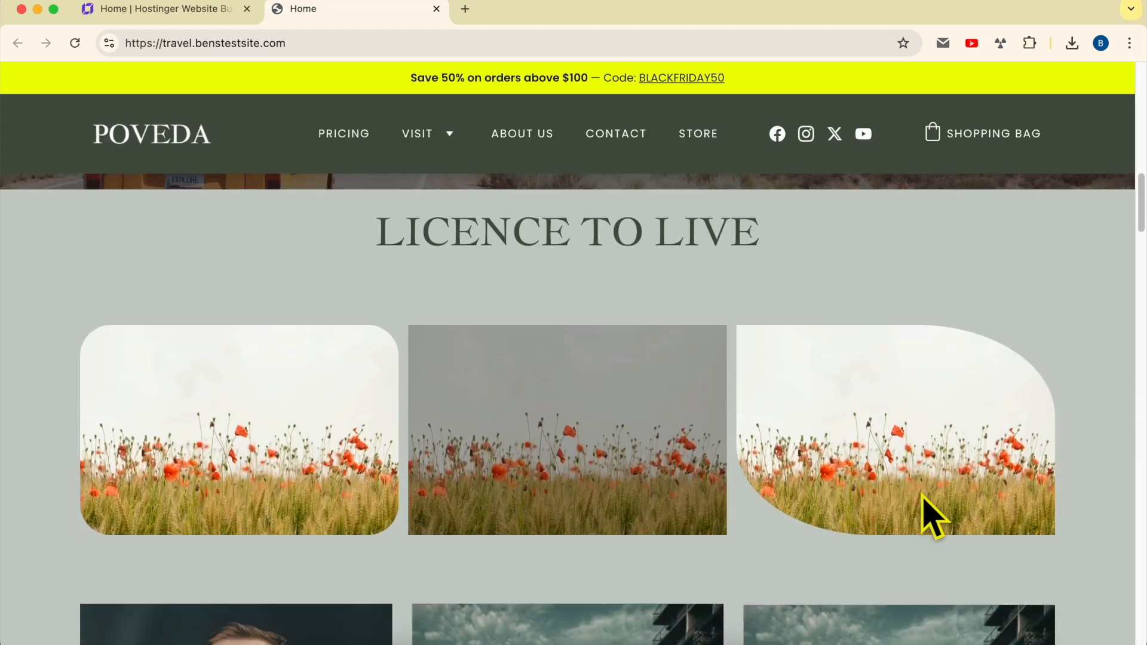
scroll(932, 517, "up", 2)
key("super+w")
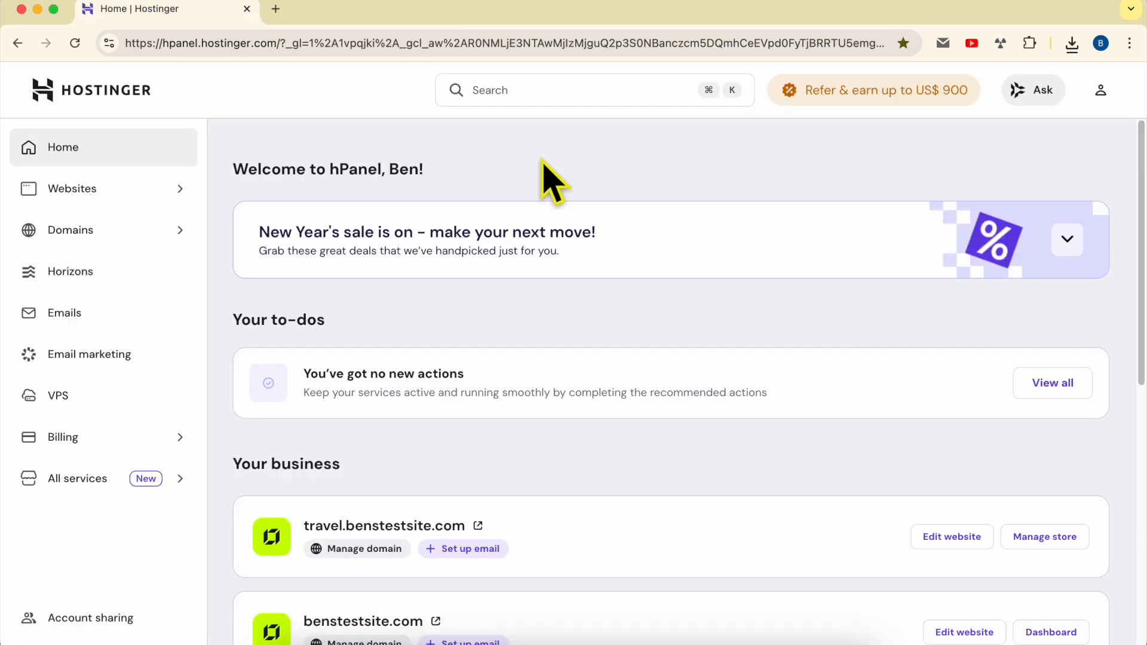
Open the travel.benstestsite.com website for editing from the hosting account's websites list
left_click_drag(162, 43, 280, 43)
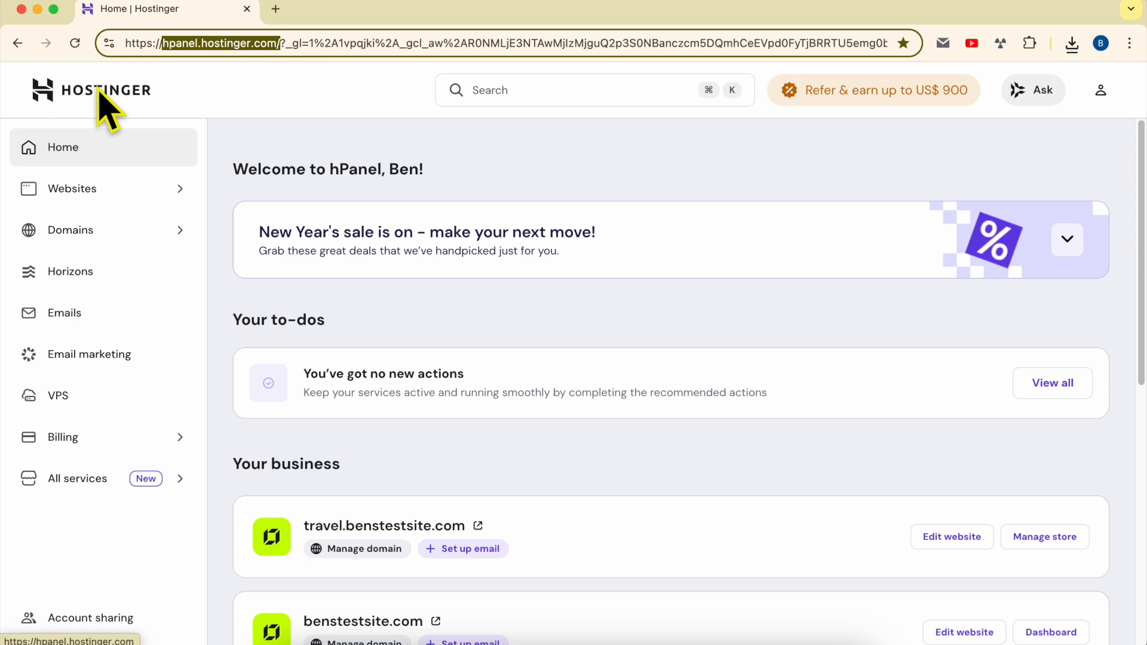
left_click(100, 189)
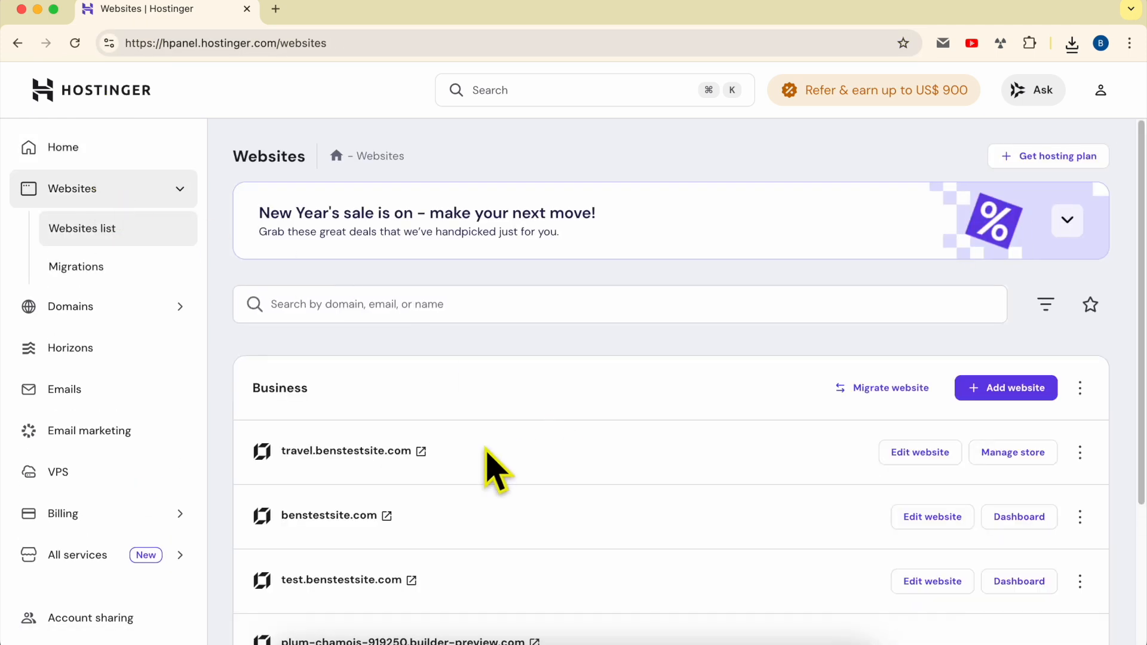
triple_click(487, 450)
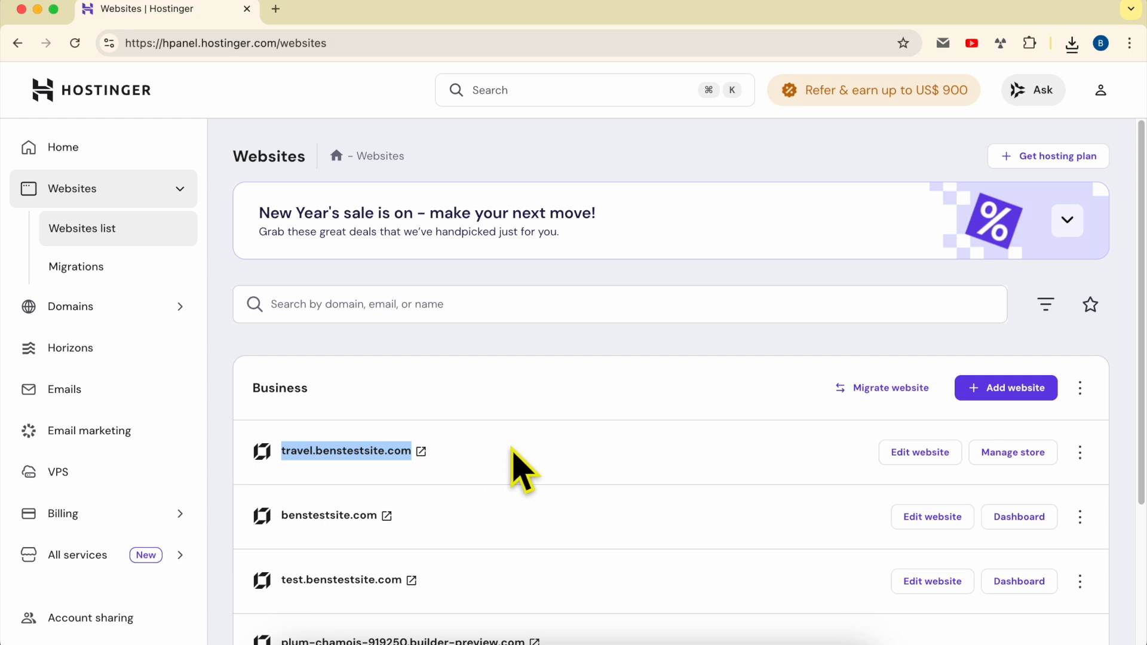
left_click(513, 451)
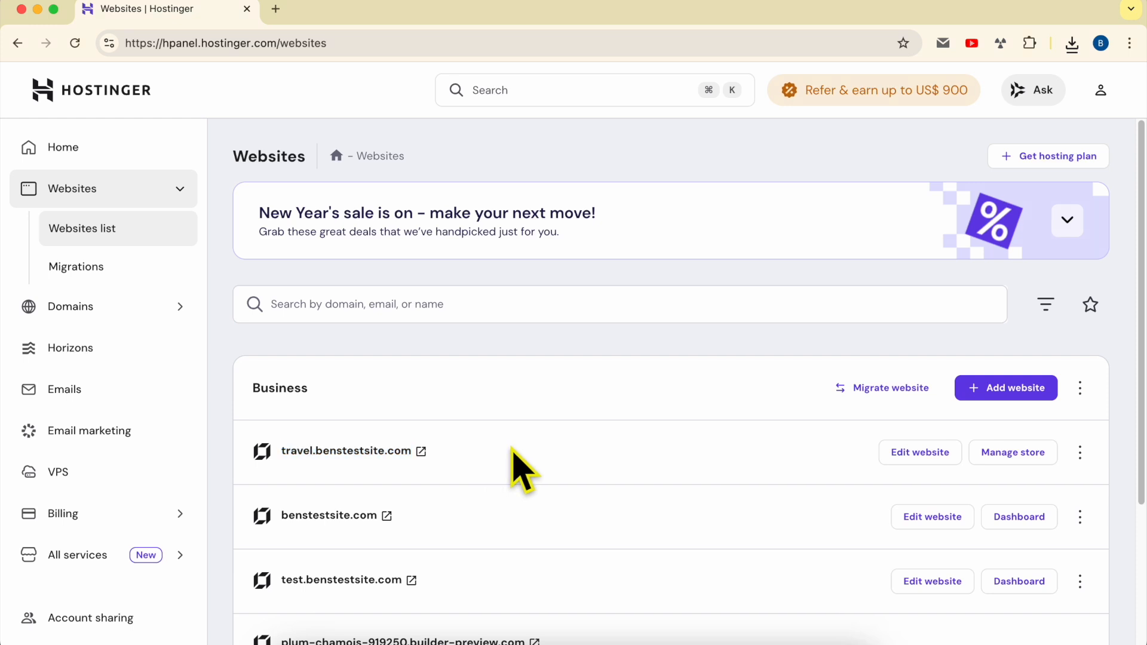
left_click(920, 453)
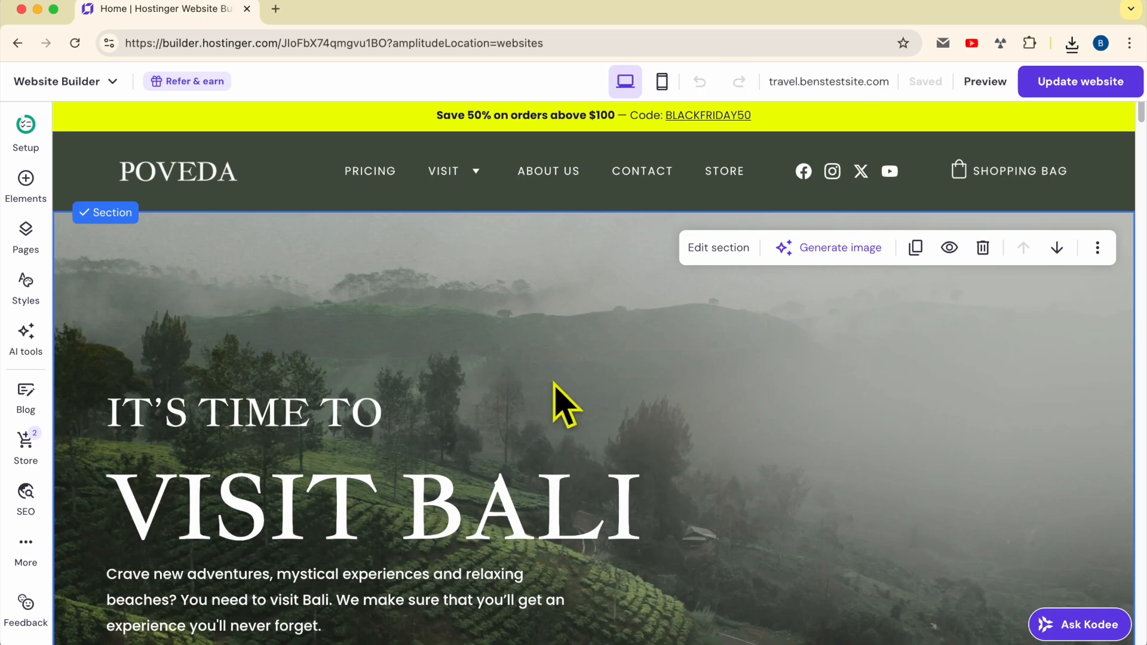
Move the "LICENCE TO LIVE" heading up to the upper edge of its section
scroll(580, 400, "down", 3)
scroll(585, 397, "up", 3)
scroll(598, 375, "down", 4)
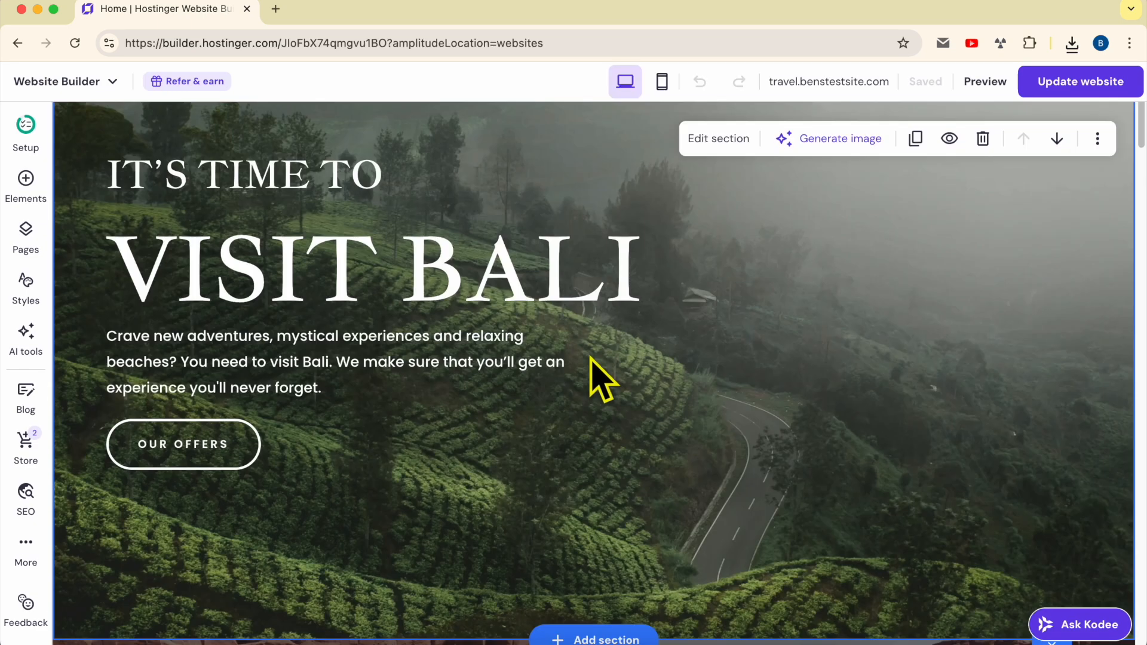
scroll(590, 357, "down", 10)
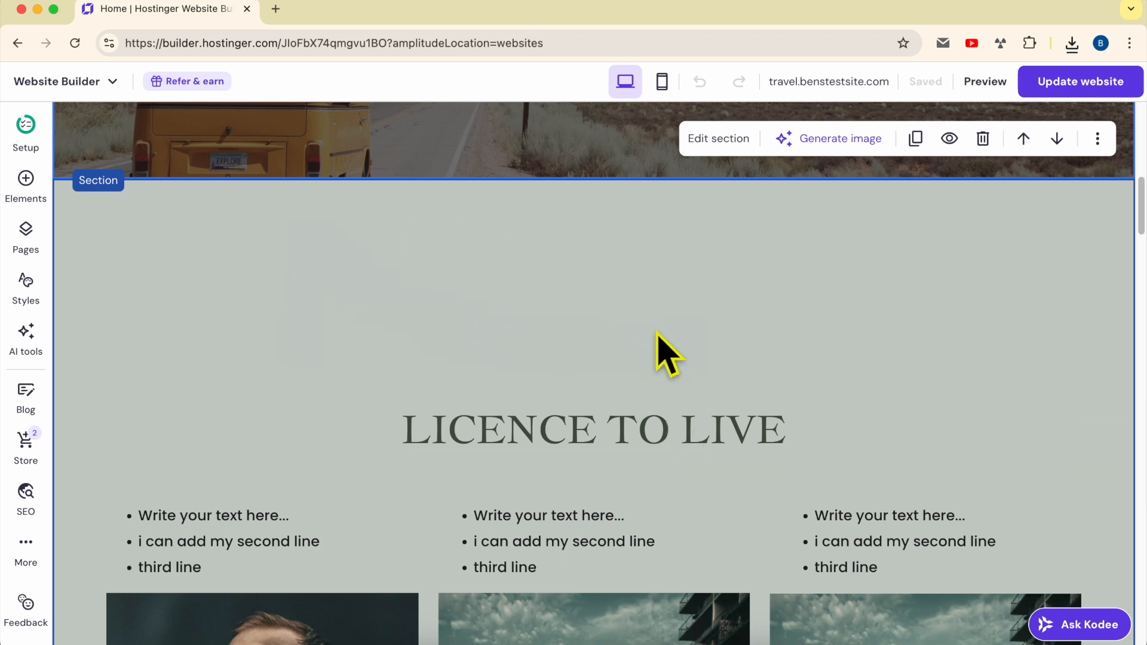
left_click_drag(568, 441, 575, 227)
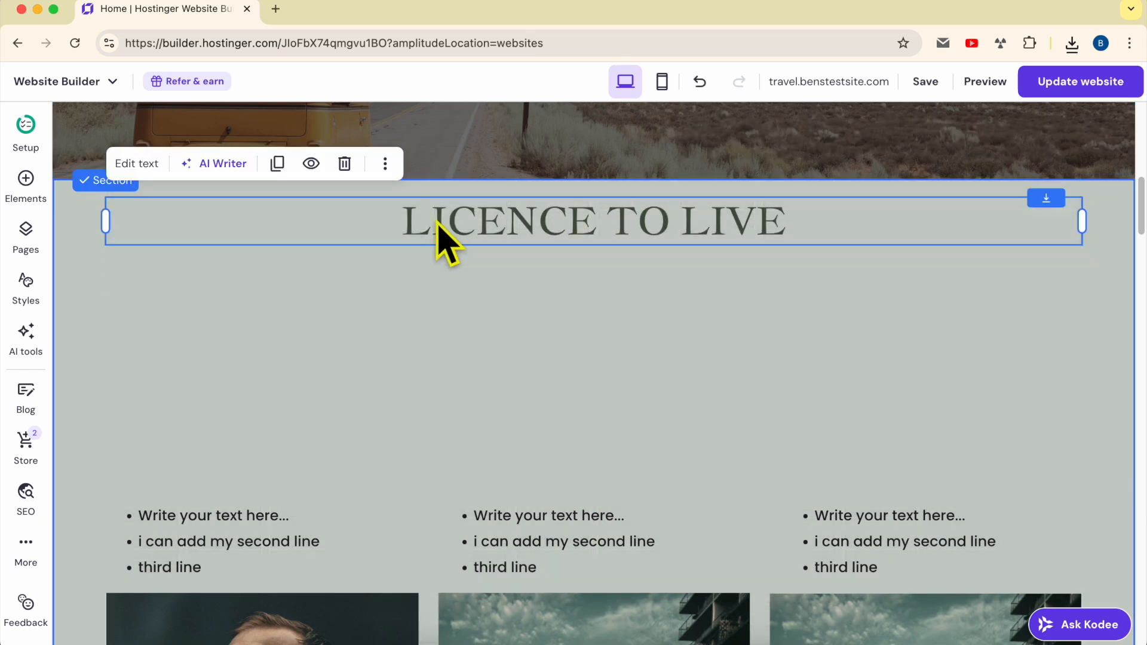
left_click(834, 323)
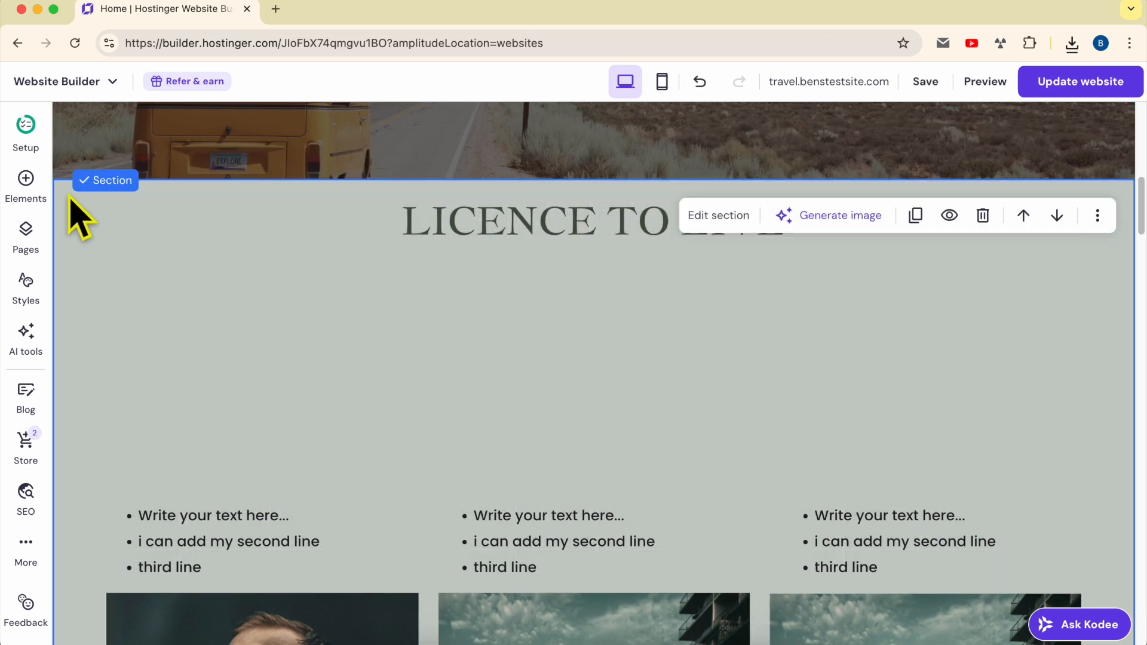
Add an image element centred directly below the "LICENCE TO LIVE" heading
left_click(22, 190)
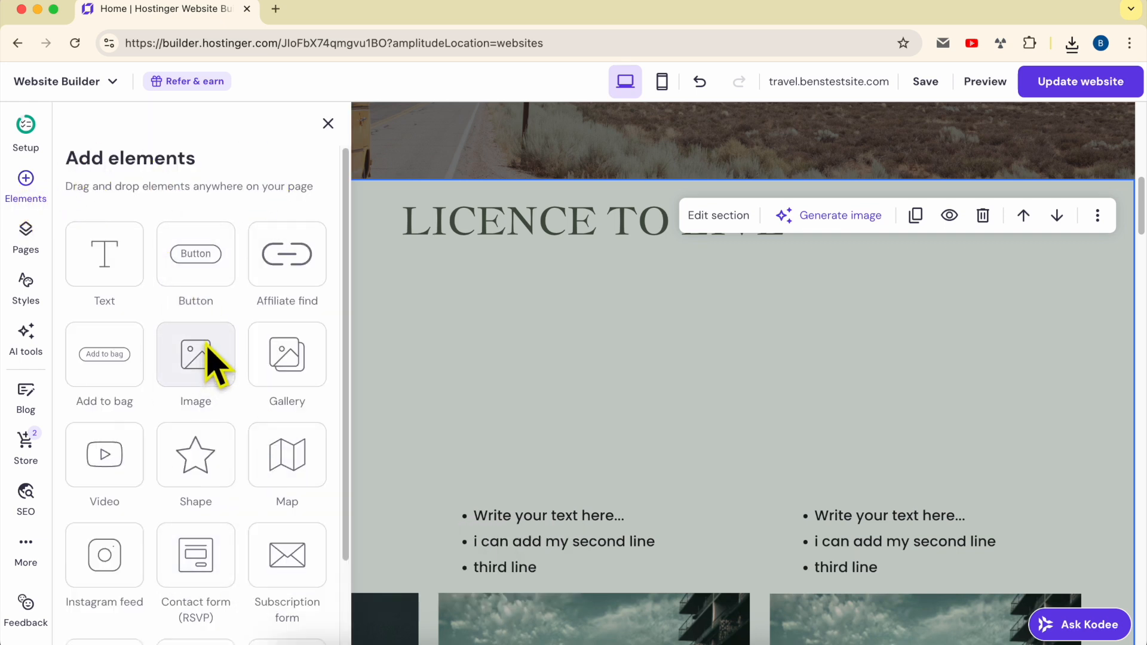
left_click_drag(199, 364, 562, 362)
scroll(512, 451, "down", 1)
mouse_move(632, 389)
left_mouse_down()
mouse_move(403, 397)
mouse_move(631, 399)
left_mouse_up()
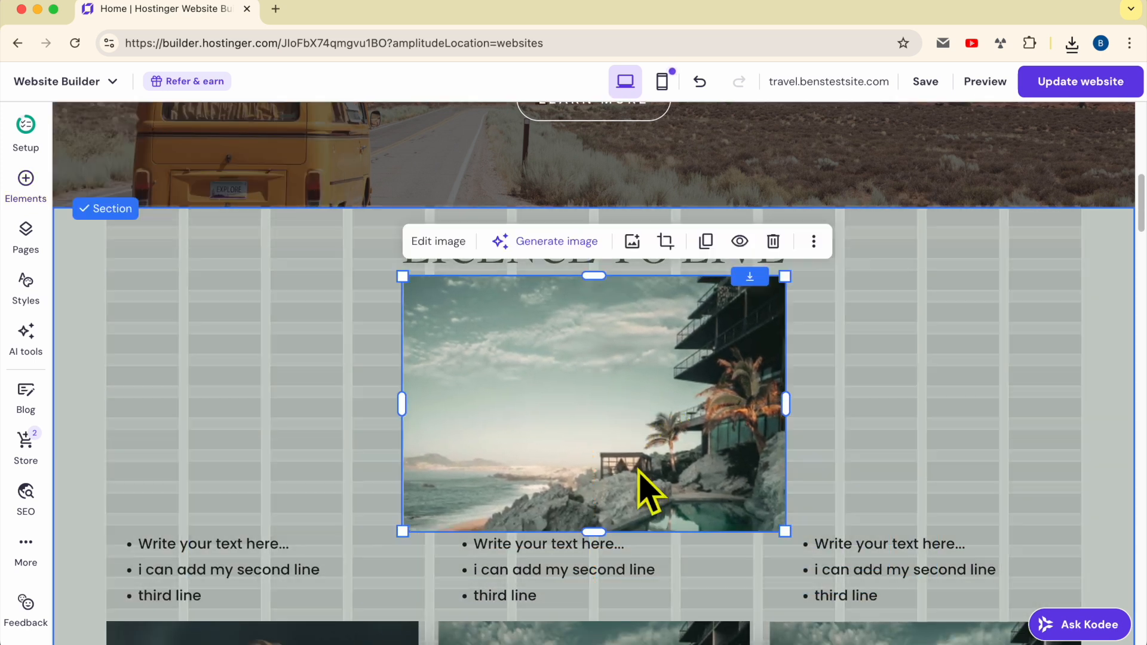
Delete the middle bullet list beneath the new image and shift the right-hand bullet list farther to the right
left_click(610, 563)
left_click(645, 495)
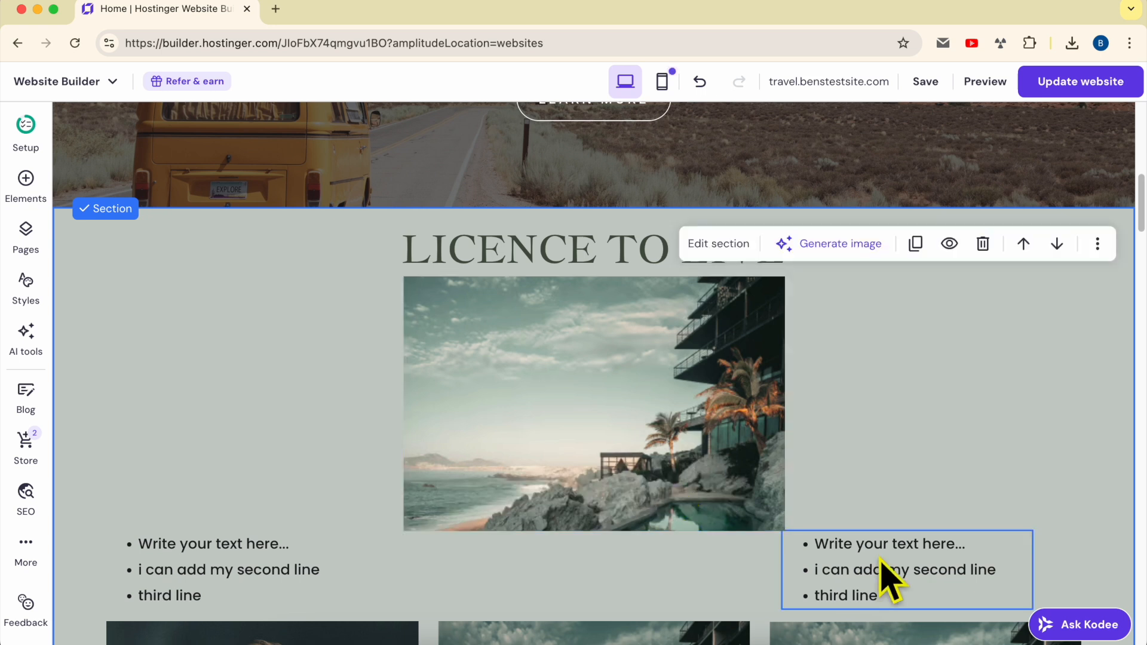
left_click(832, 575)
left_click_drag(833, 575, 900, 568)
Move the new image slightly lower beneath the heading and open the media library to replace its picture
left_click_drag(545, 415, 545, 449)
left_click(867, 409)
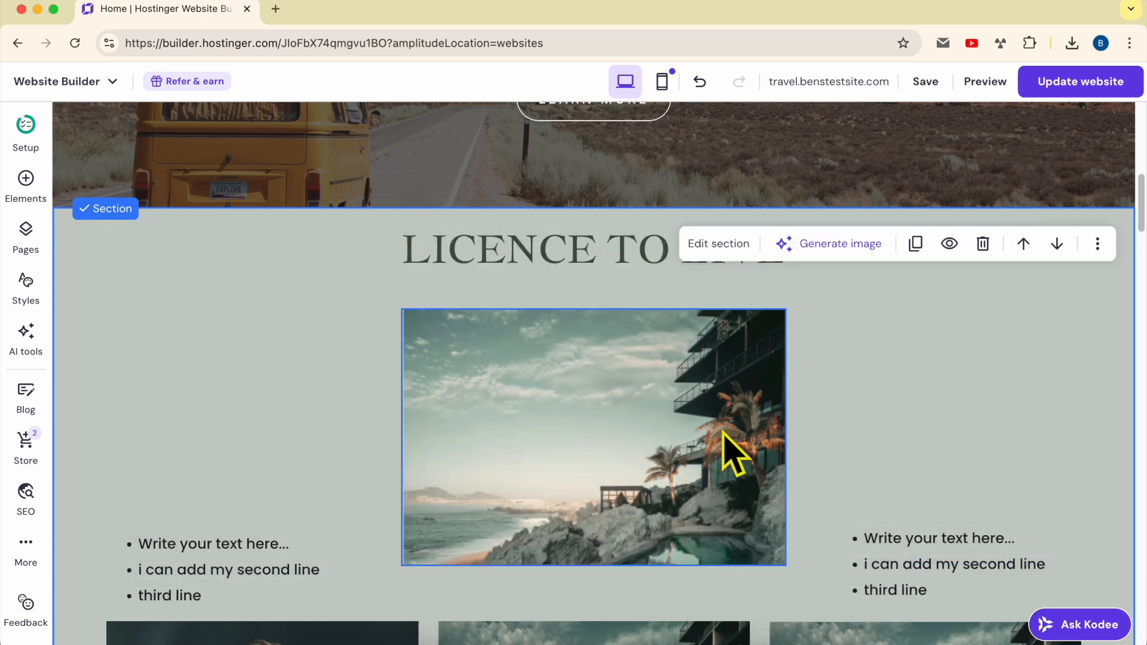
left_click(530, 395)
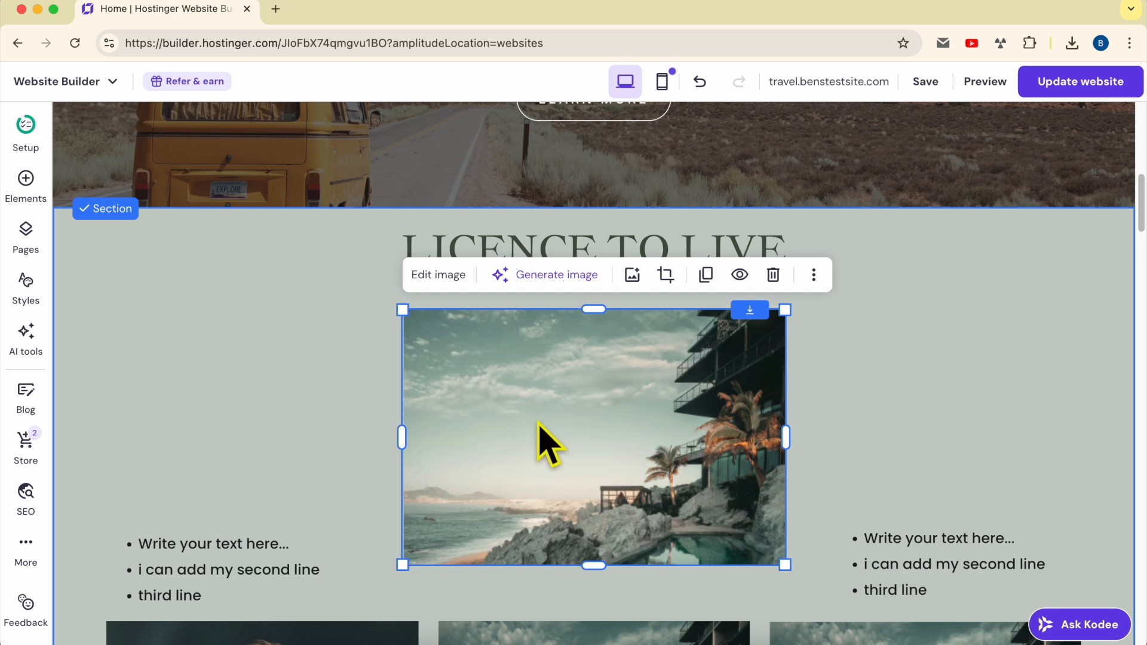
left_click(440, 276)
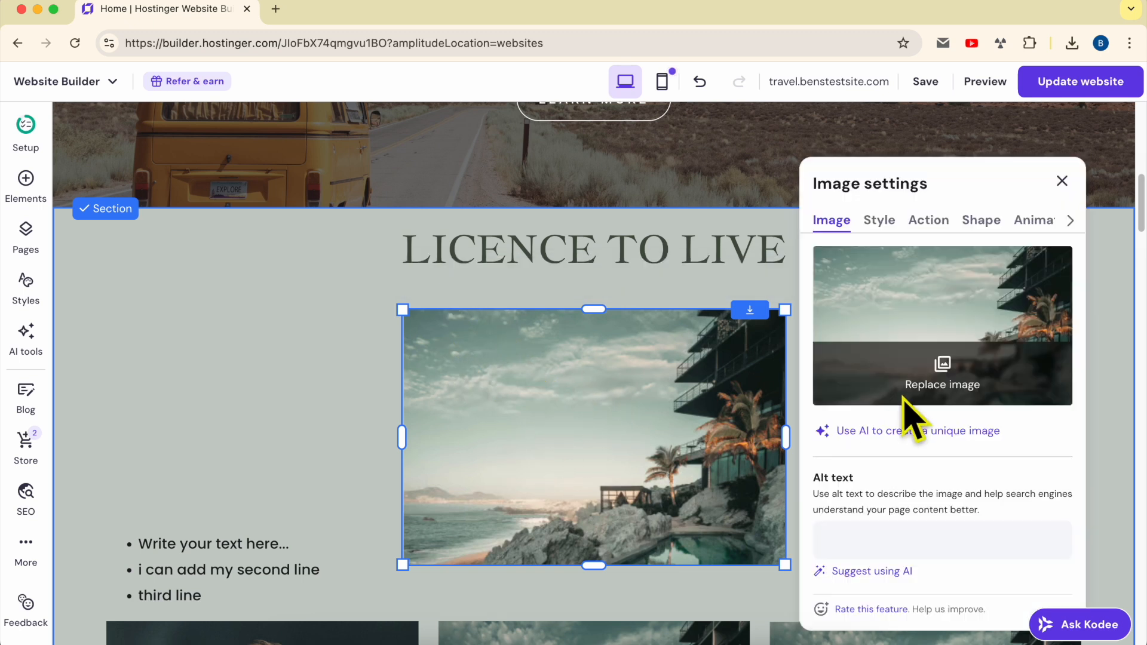
left_click(955, 409)
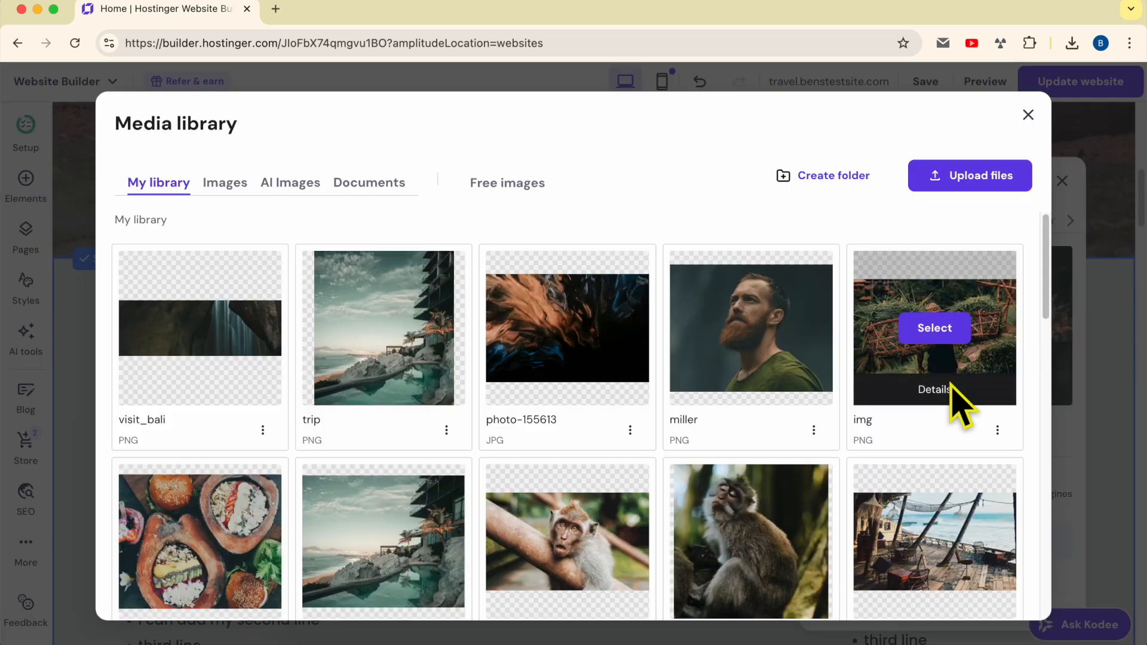
Upload pexels-novirina-ru-10999816.jpg from Downloads to the media library and use it as the picture of the new image element
left_click_drag(117, 128, 269, 146)
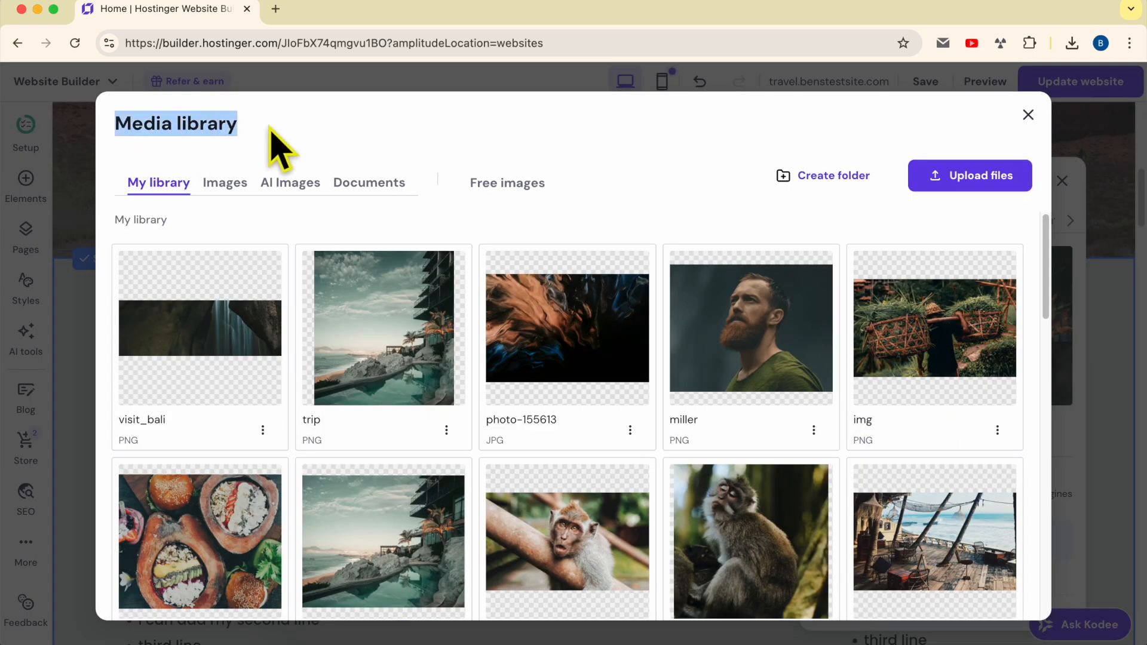
left_click(319, 134)
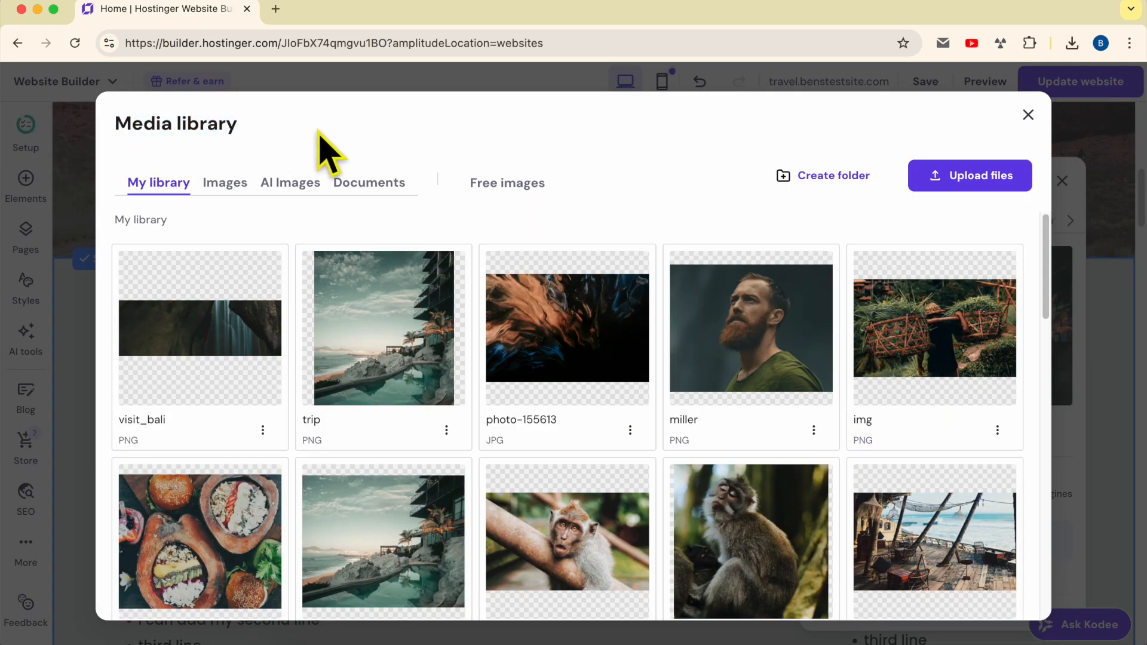
left_click(989, 182)
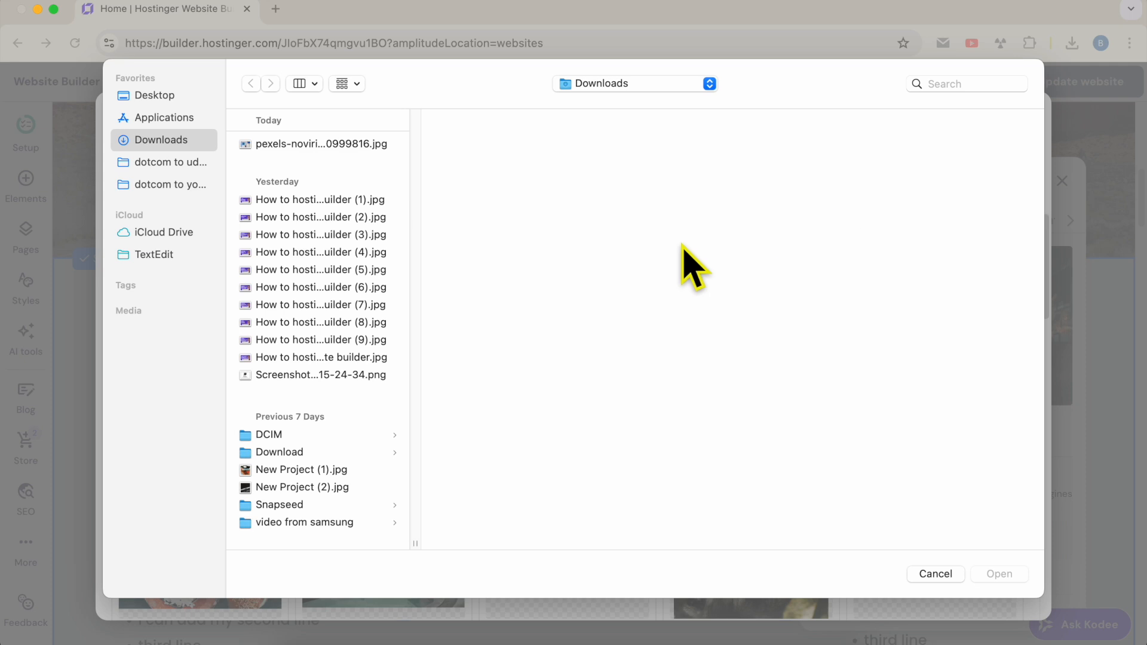
left_click(331, 146)
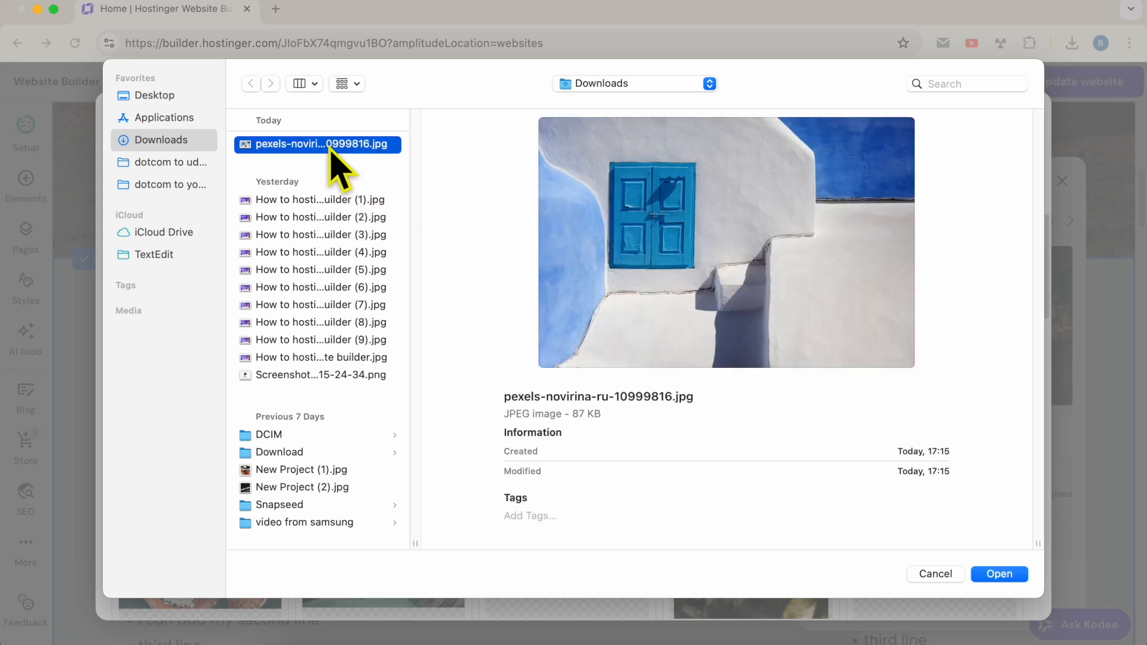
double_click(331, 147)
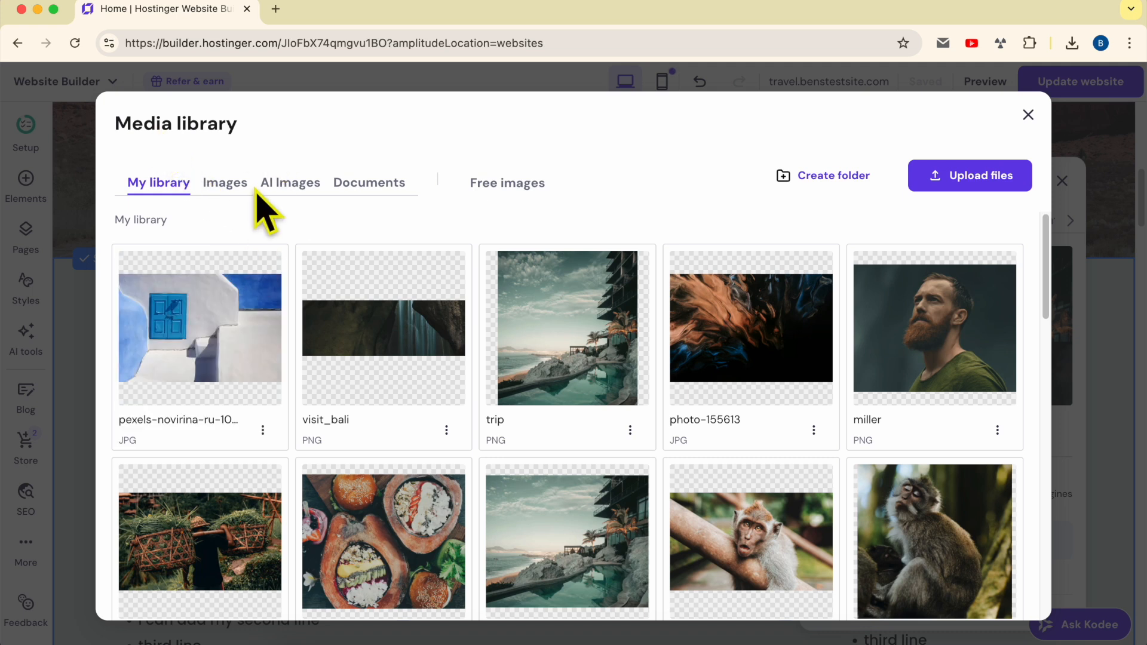
mouse_move(201, 330)
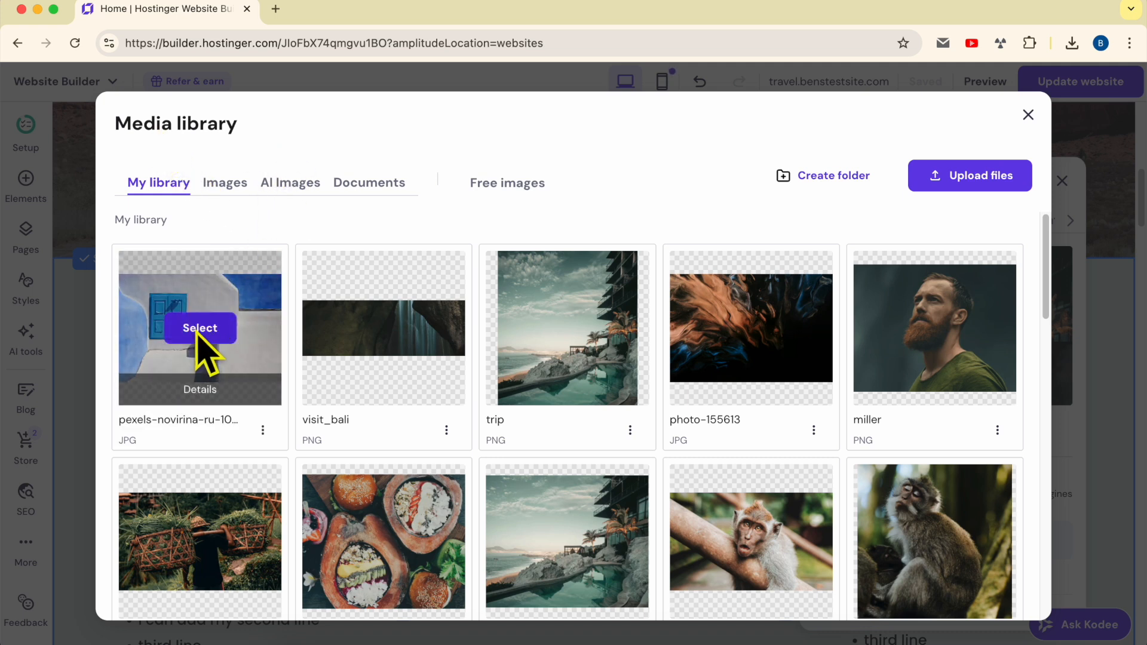
left_click(201, 330)
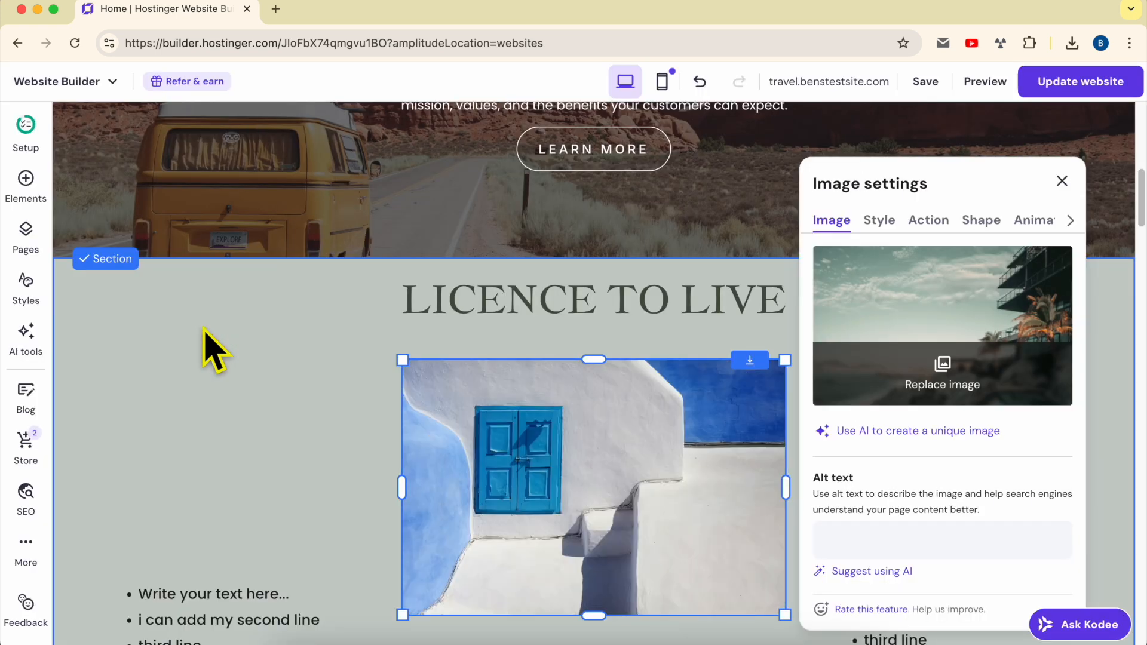
left_click(342, 402)
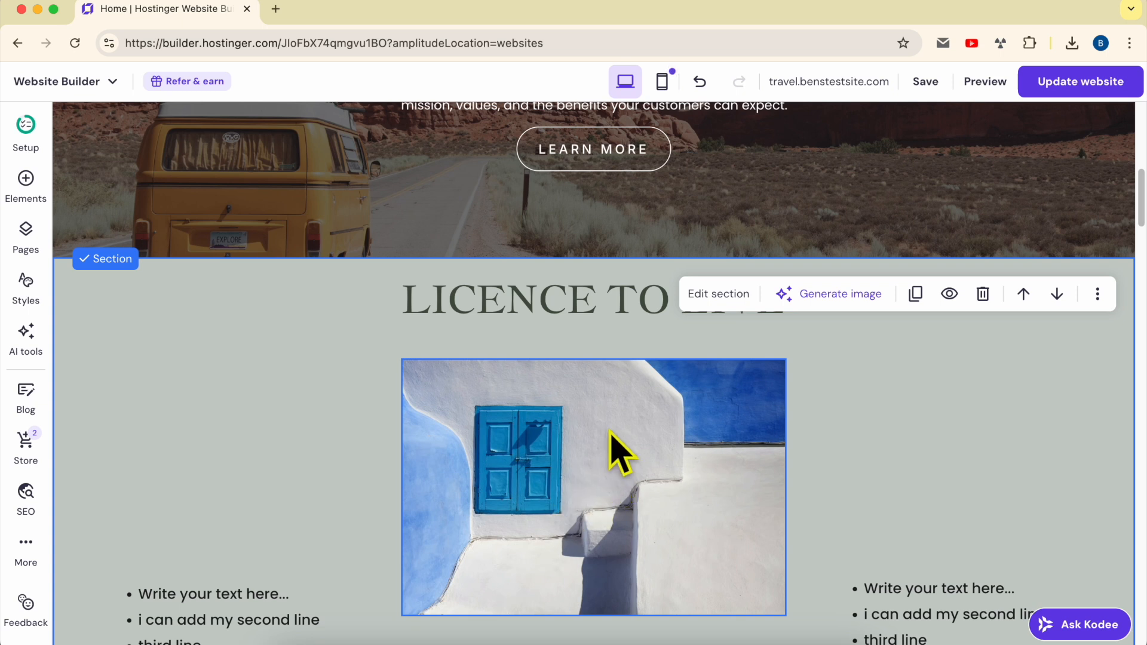
Replace the picture below the LICENCE TO LIVE heading with the orange poppy field photo from a free images search for "nature"
scroll(610, 433, "down", 1)
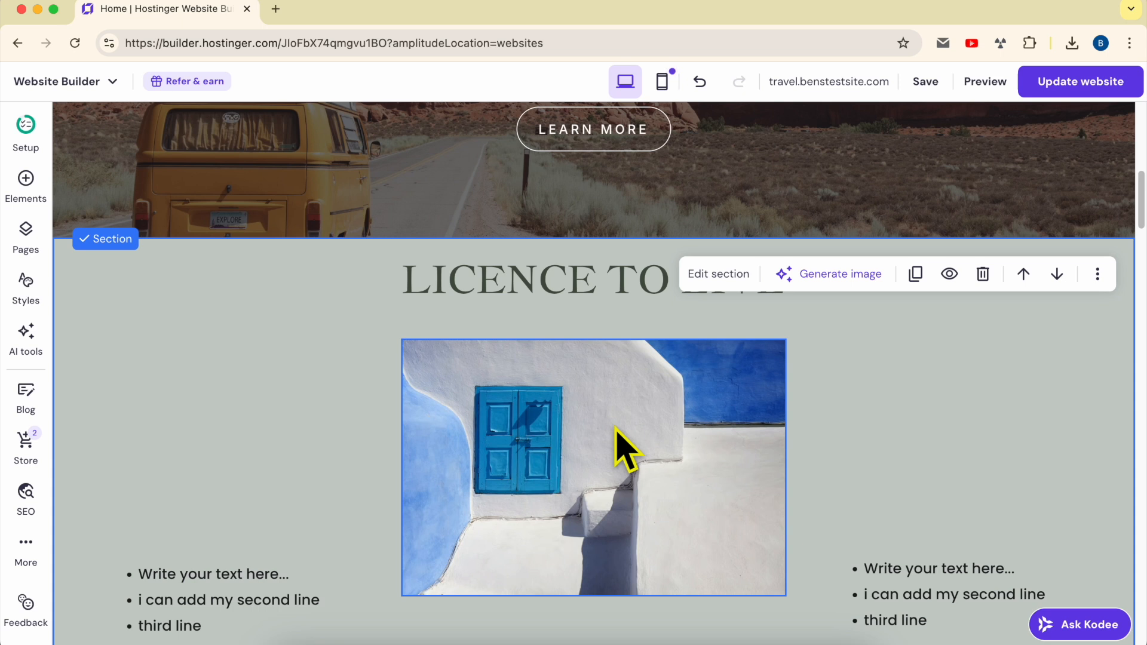
left_click(534, 399)
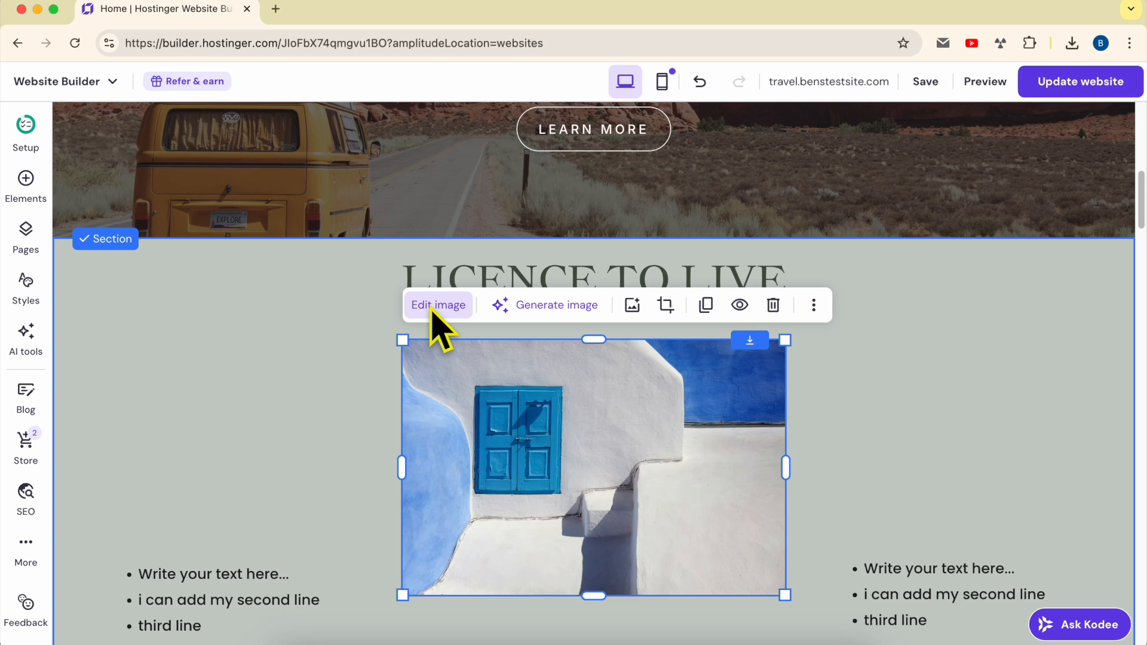
left_click(438, 329)
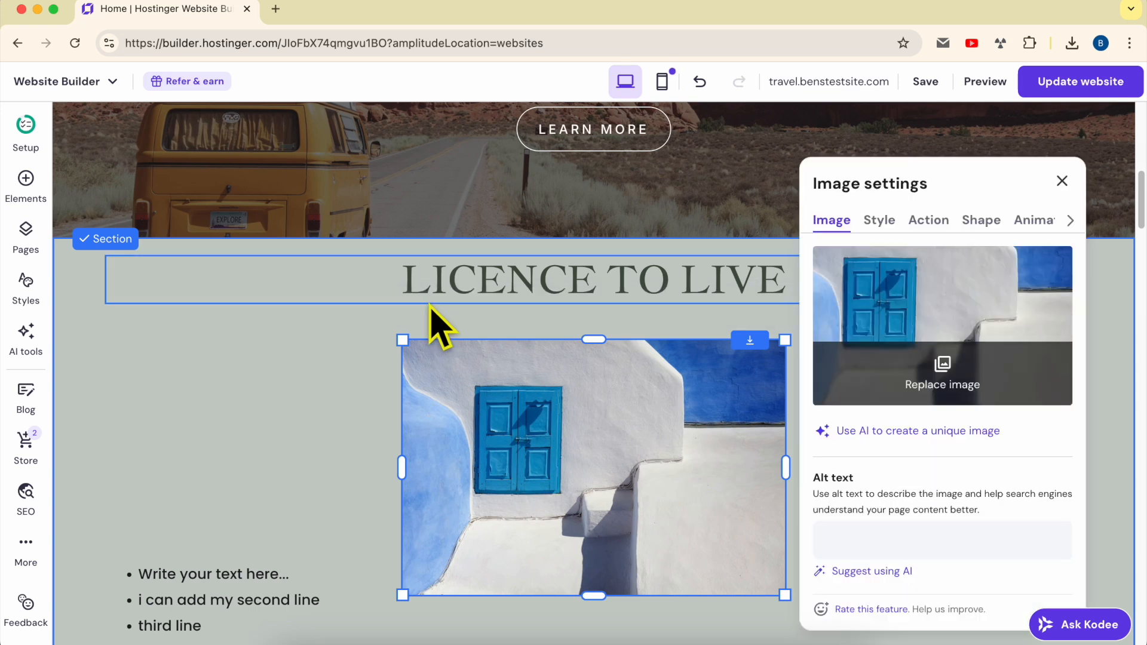
left_click(940, 385)
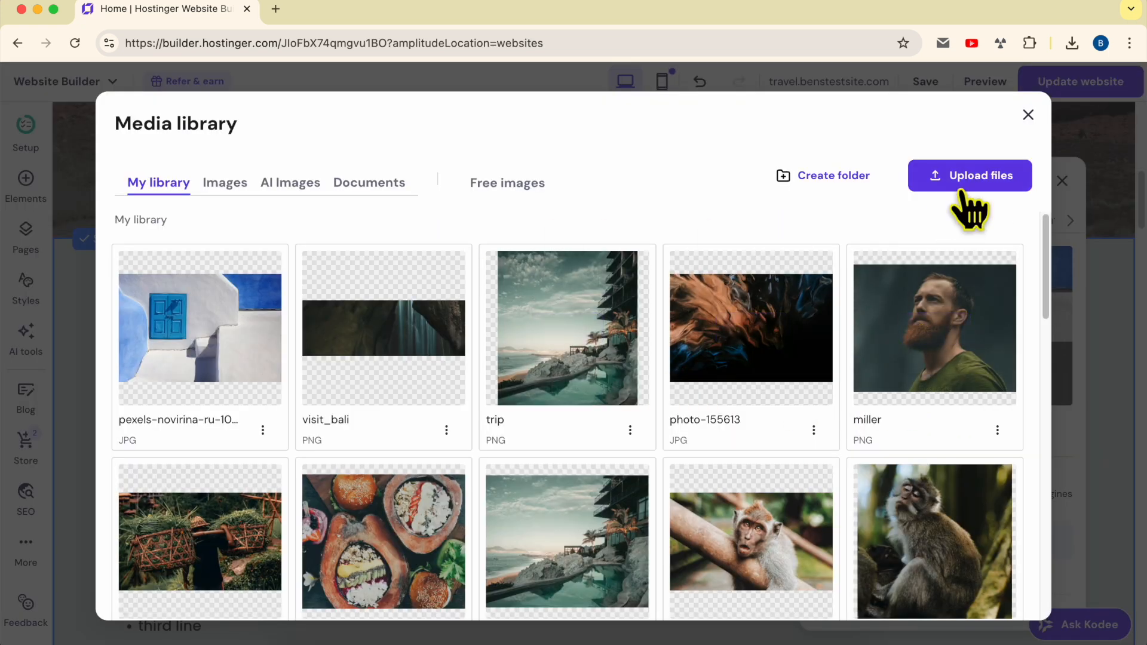
left_click(515, 197)
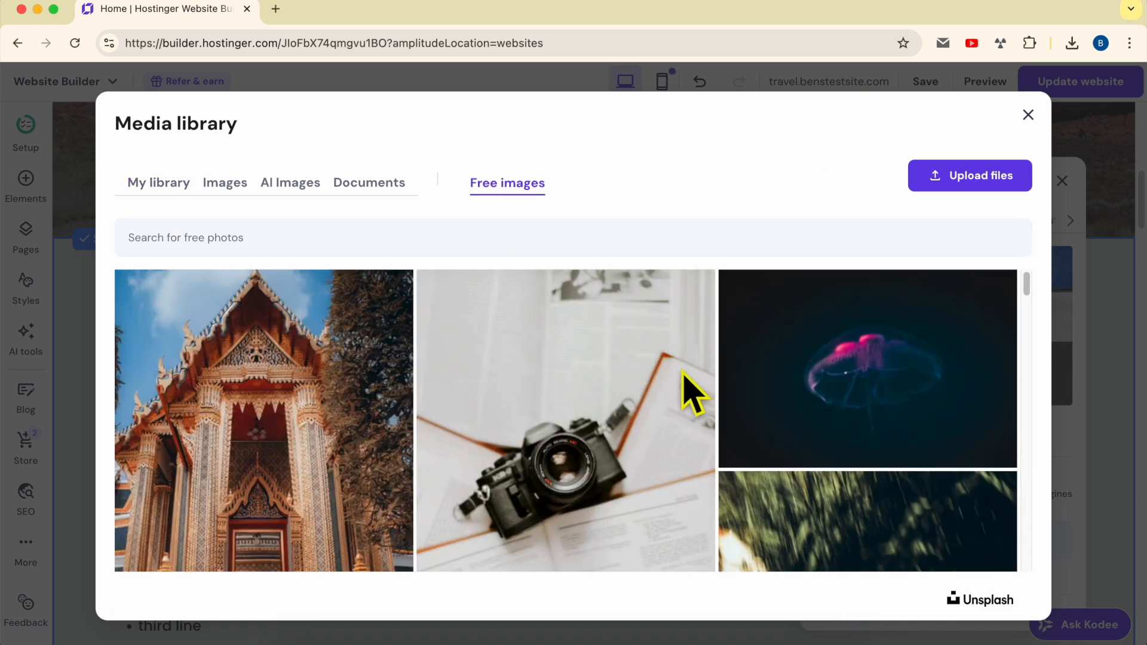
left_click(202, 237)
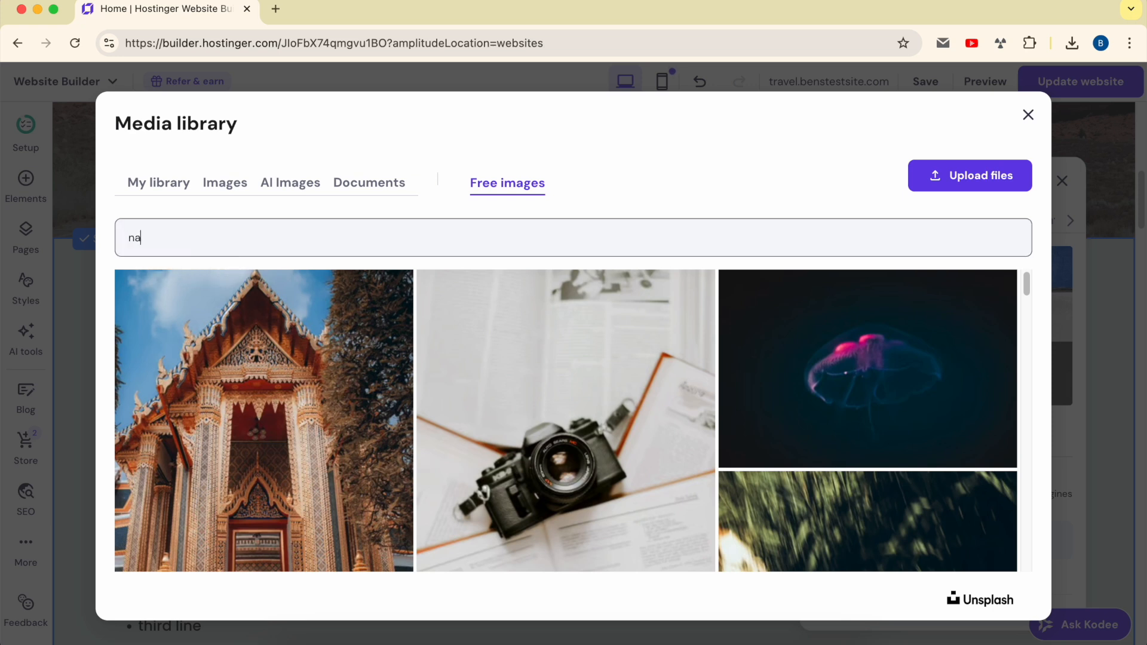
type("nature")
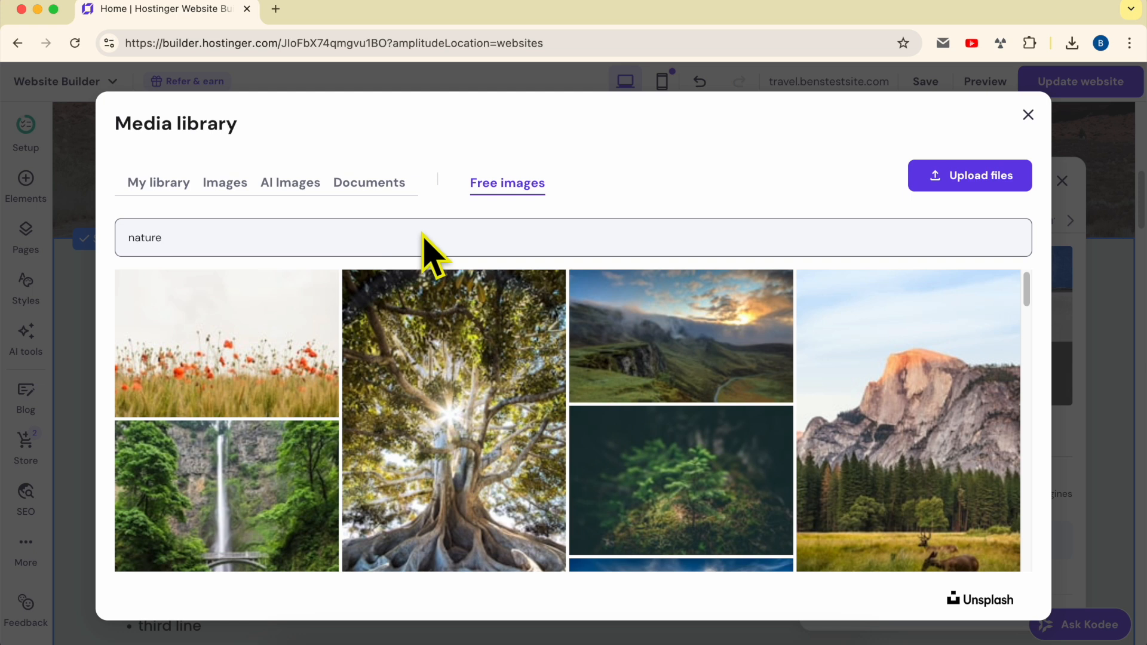
left_click(227, 316)
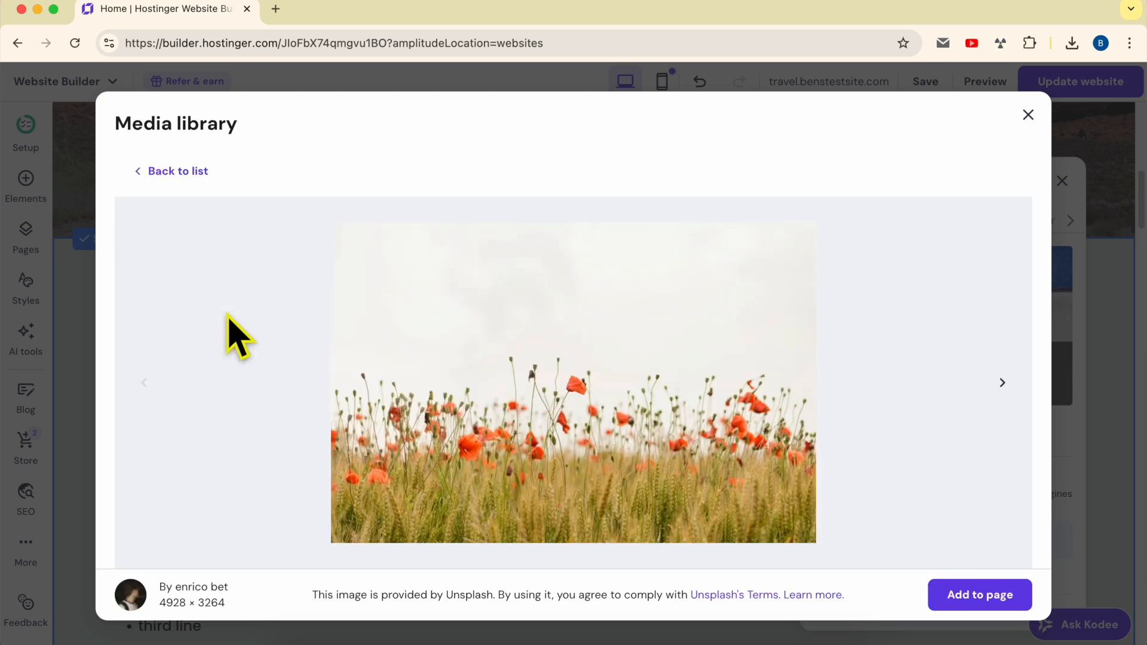
left_click(984, 600)
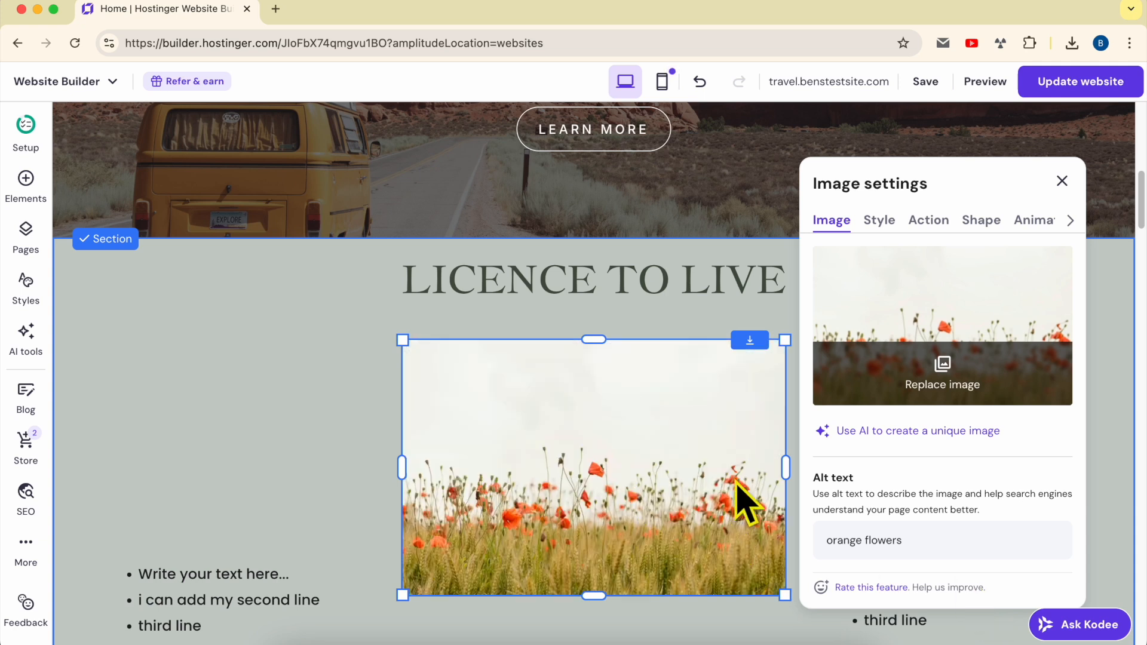
left_click(339, 415)
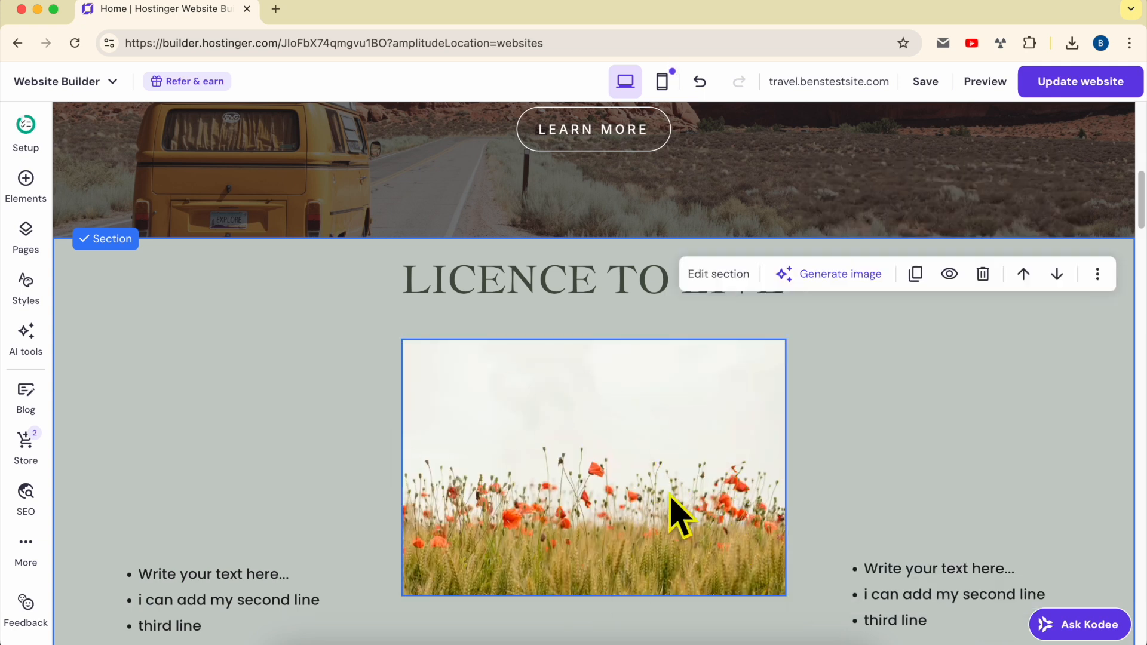
Open the settings of the poppy field image and examine its alt text
left_click(587, 412)
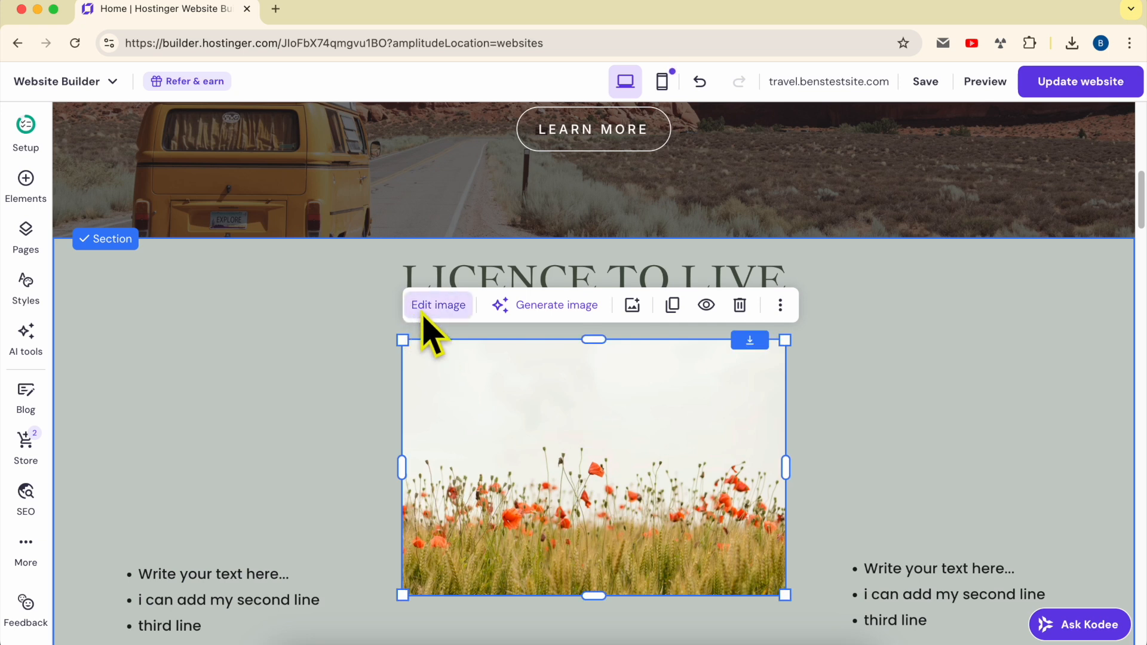
left_click(429, 312)
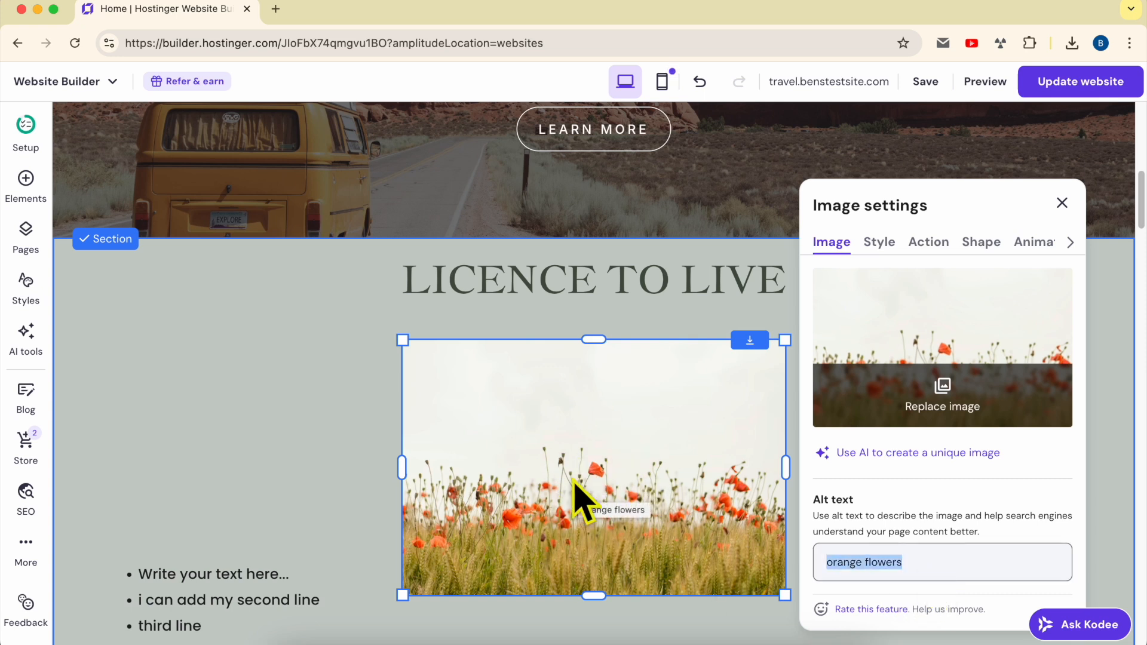
double_click(884, 563)
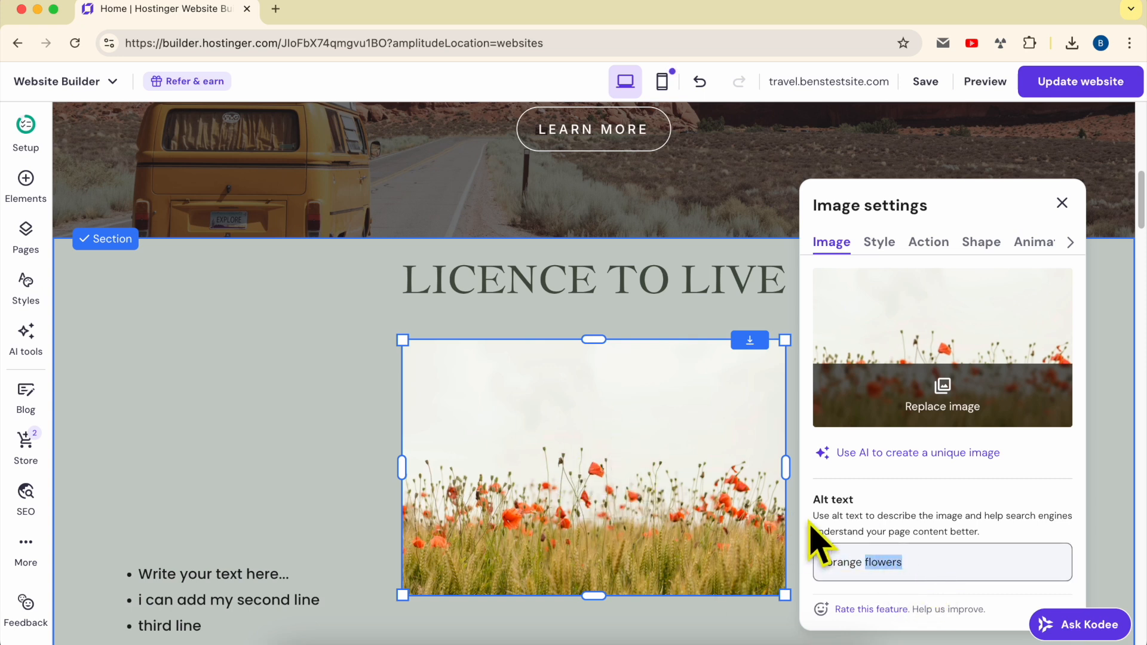
triple_click(853, 565)
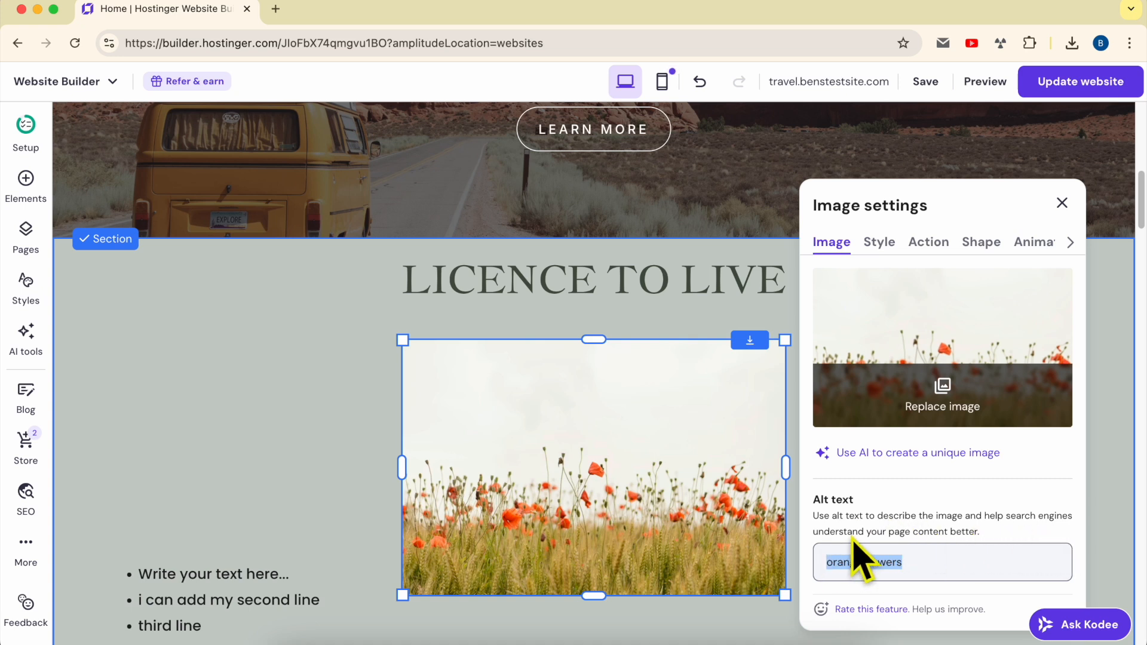
left_click(994, 536)
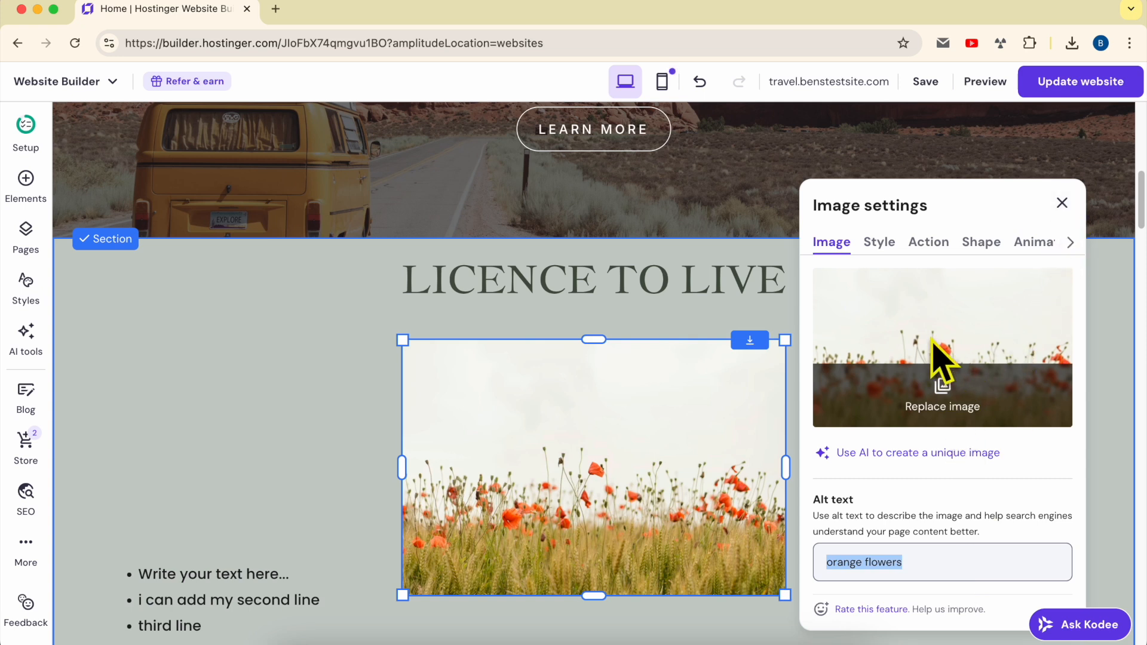
Shrink the poppy field image toward its lower-left corner to less than half its width
left_click(879, 242)
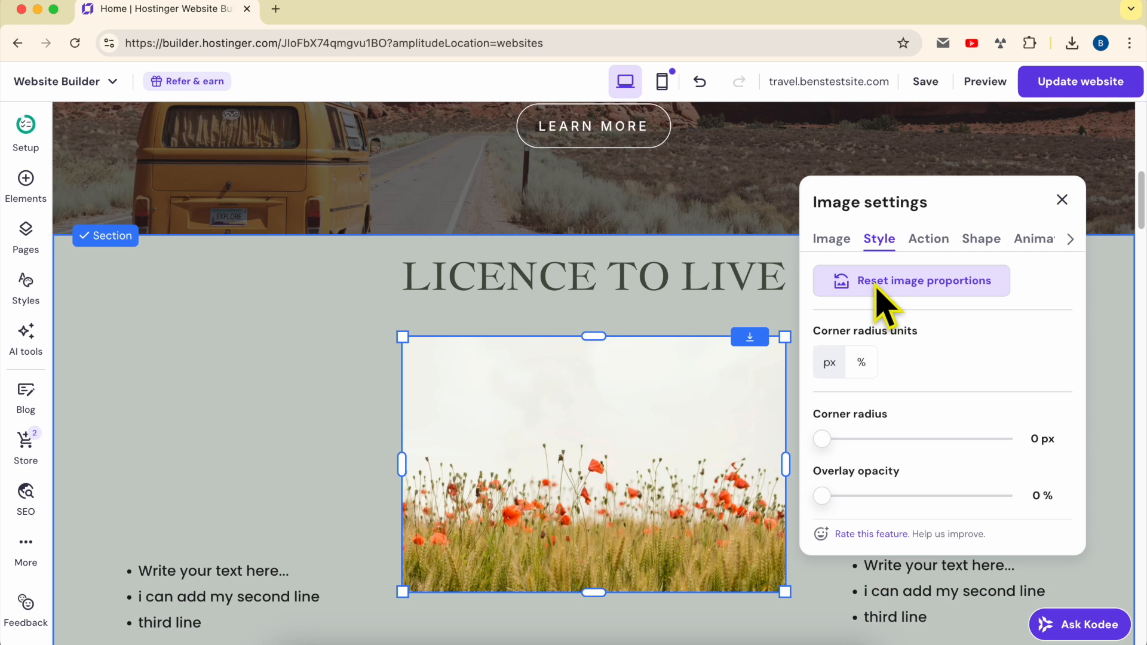
left_click_drag(786, 338, 559, 464)
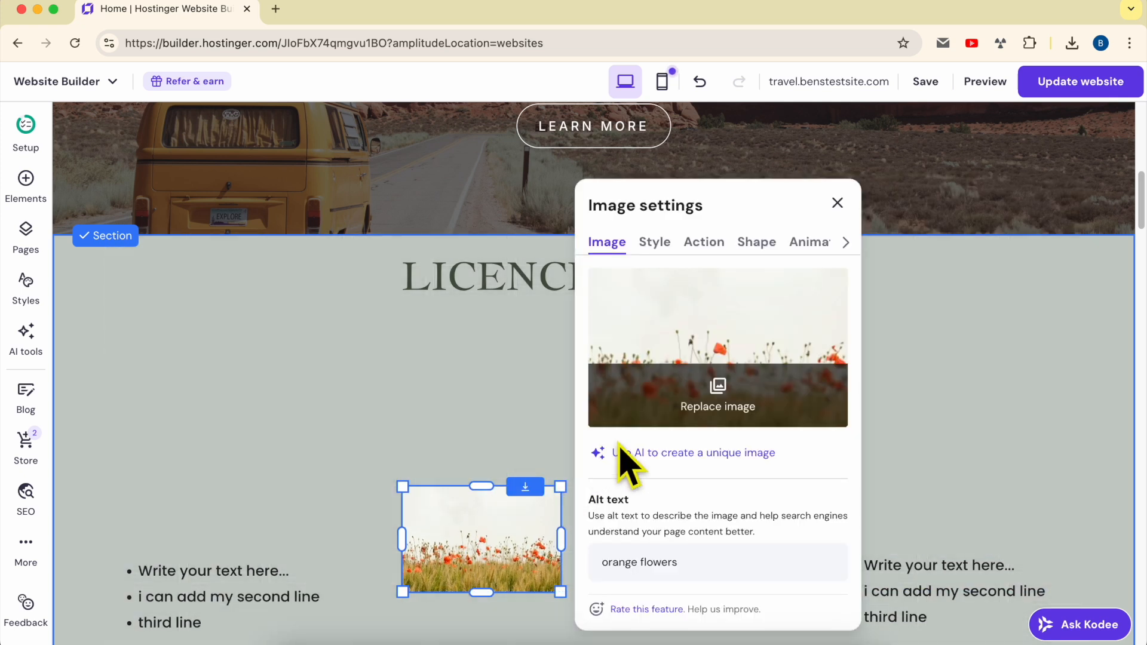
left_click(722, 403)
key("Escape")
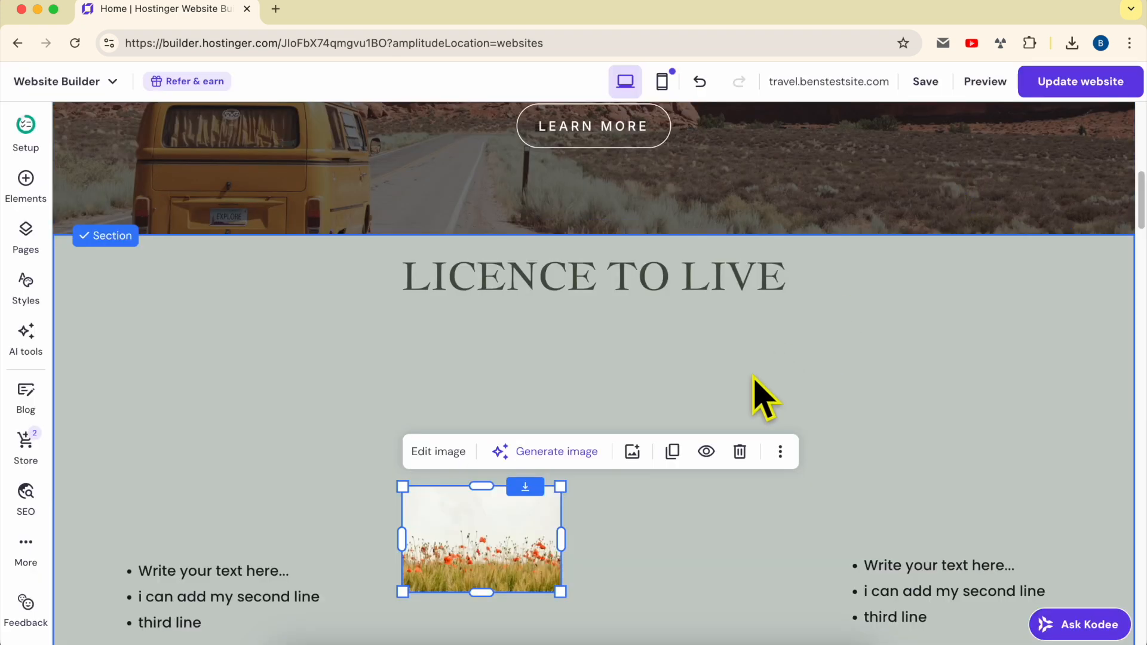
Stretch the poppy field image into a wide, flat strip and reset its image proportions
left_click(453, 457)
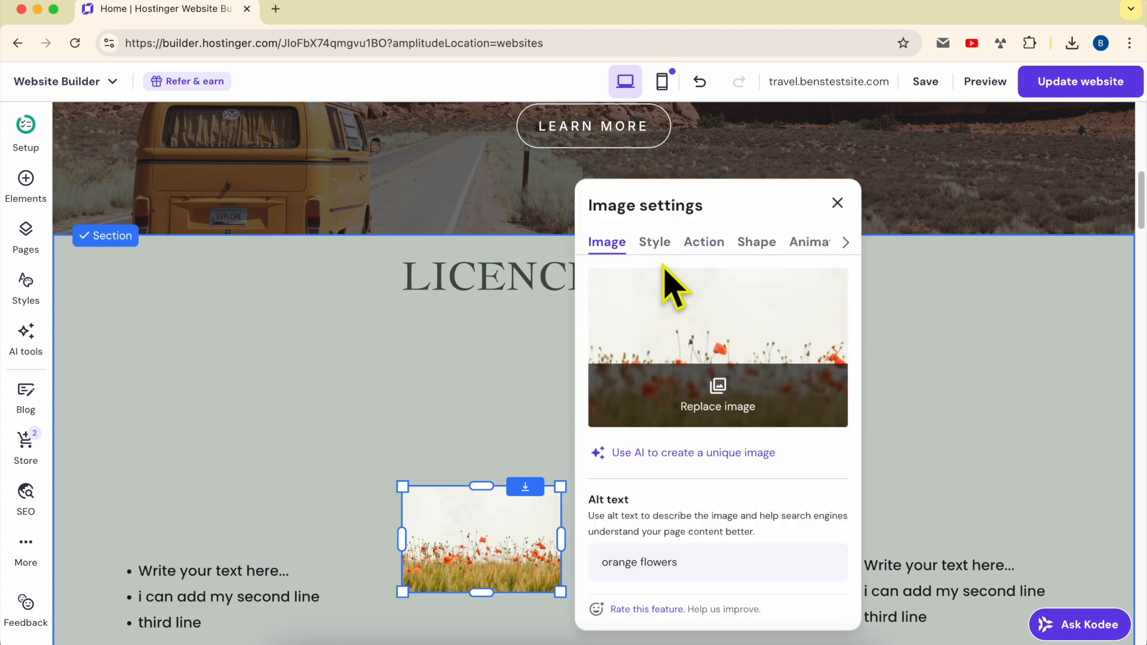
left_click(656, 242)
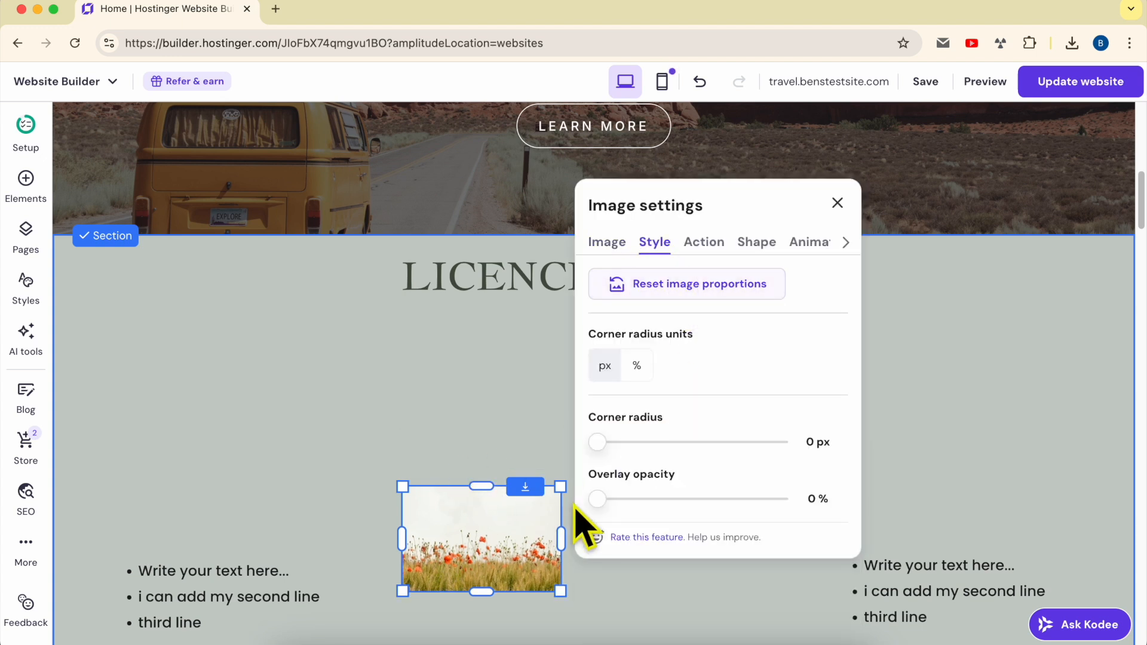
left_click_drag(558, 588, 782, 507)
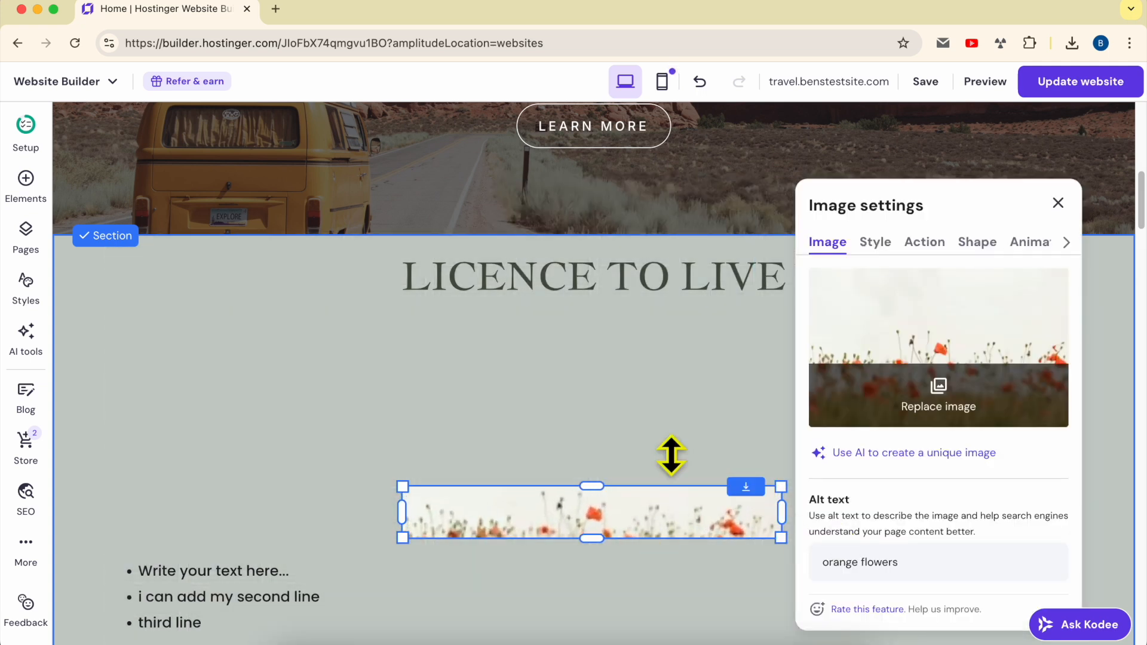
left_click(874, 242)
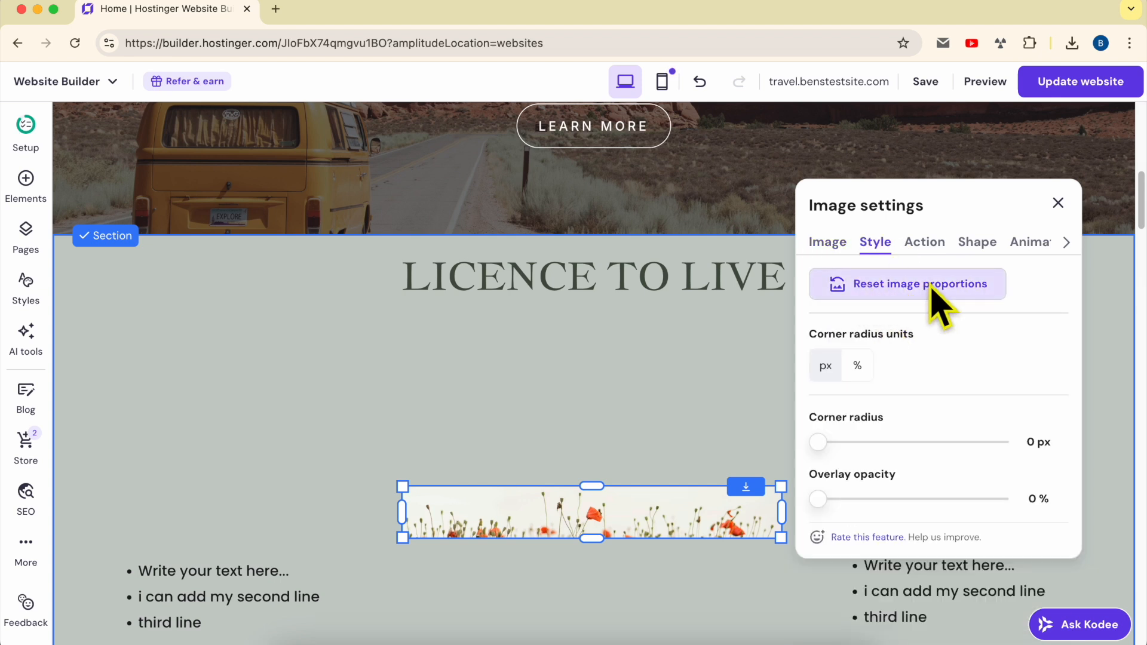
left_click(974, 293)
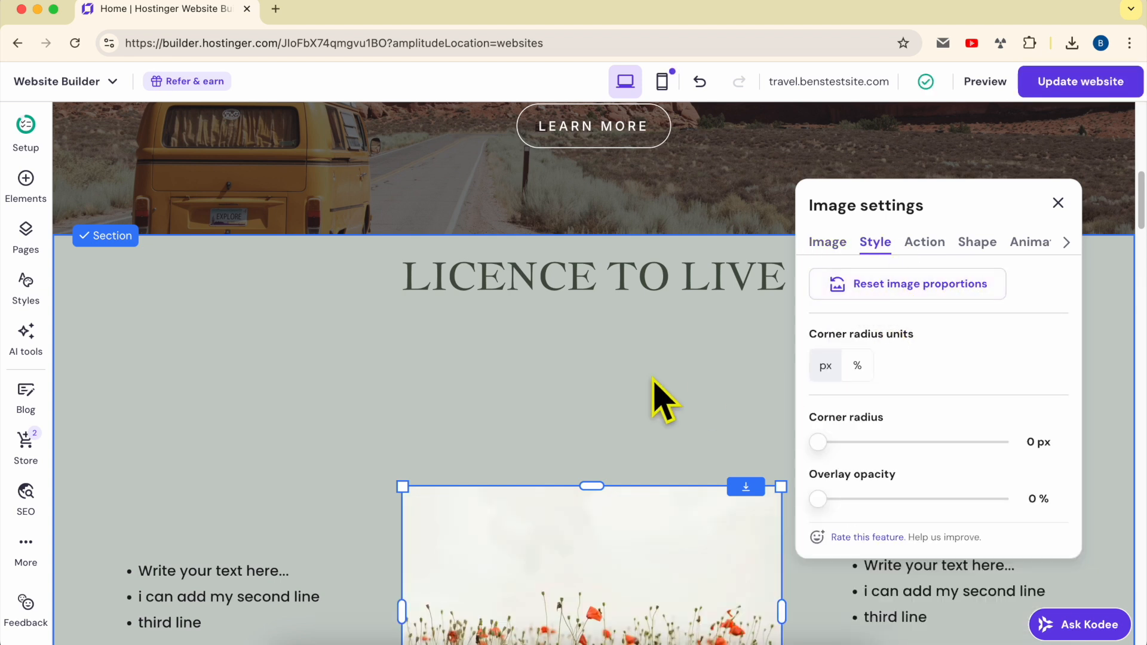
Move the poppy field image up so it sits roughly centred beneath the LICENCE TO LIVE heading
scroll(664, 400, "down", 3)
left_click_drag(661, 397, 627, 291)
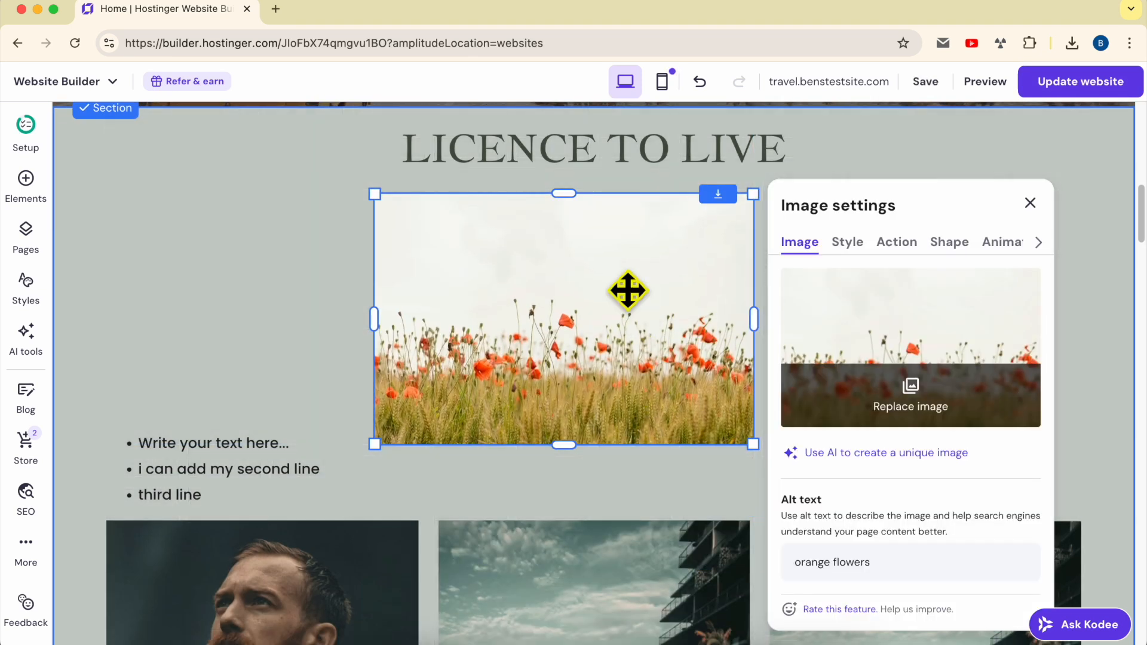
left_click_drag(551, 308, 574, 293)
Try a 103 px corner radius on the poppy field image and return it to 0 px, keeping overlay opacity at 0%
left_click(866, 242)
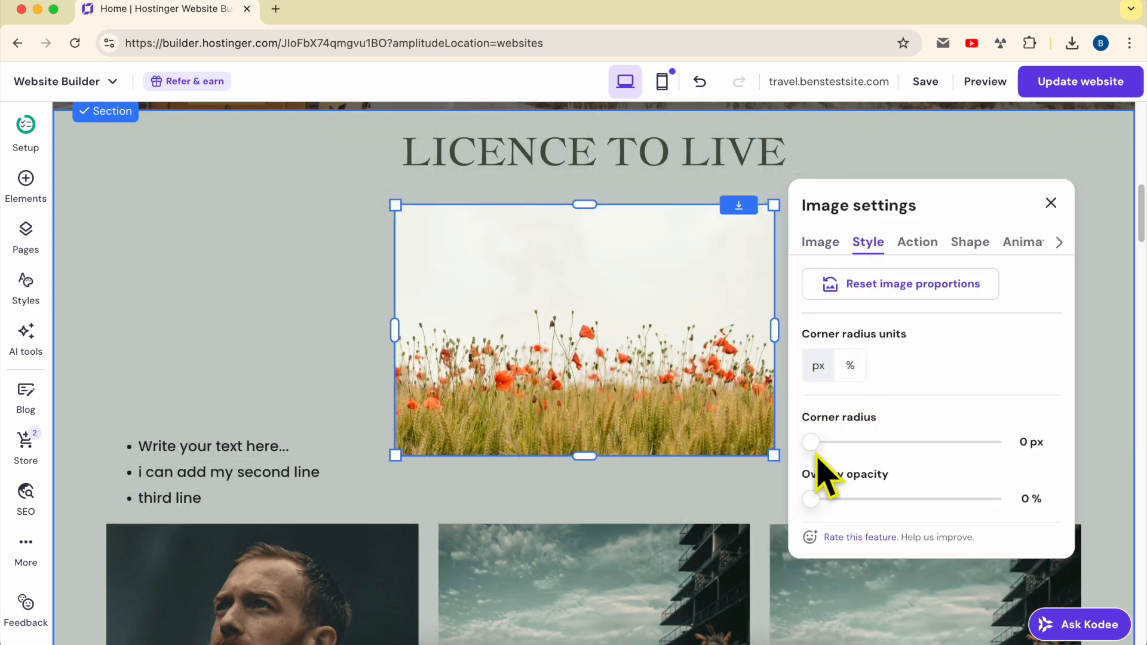
left_click_drag(811, 443, 930, 442)
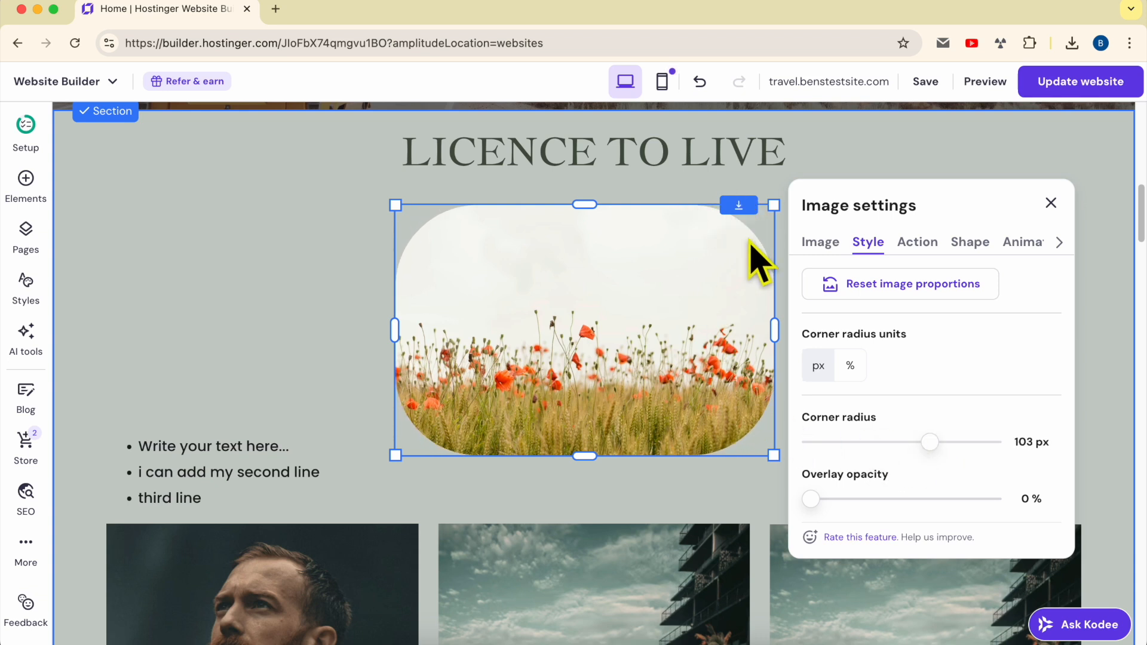
left_click_drag(928, 444, 814, 460)
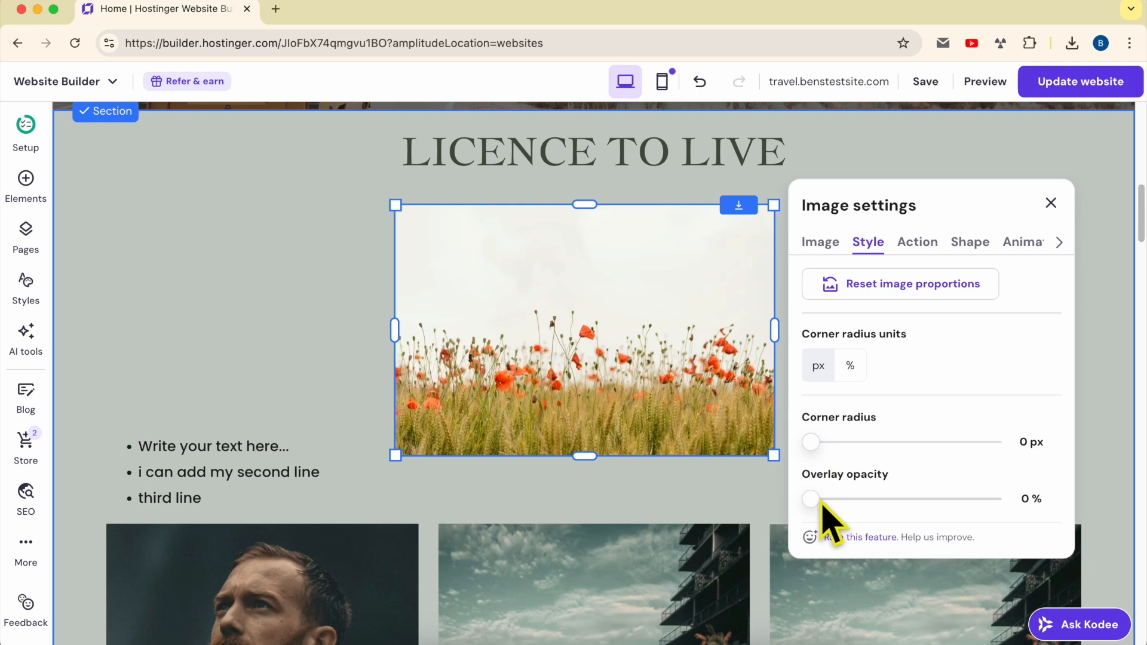
mouse_move(817, 501)
left_mouse_down()
mouse_move(899, 499)
mouse_move(812, 499)
left_mouse_up()
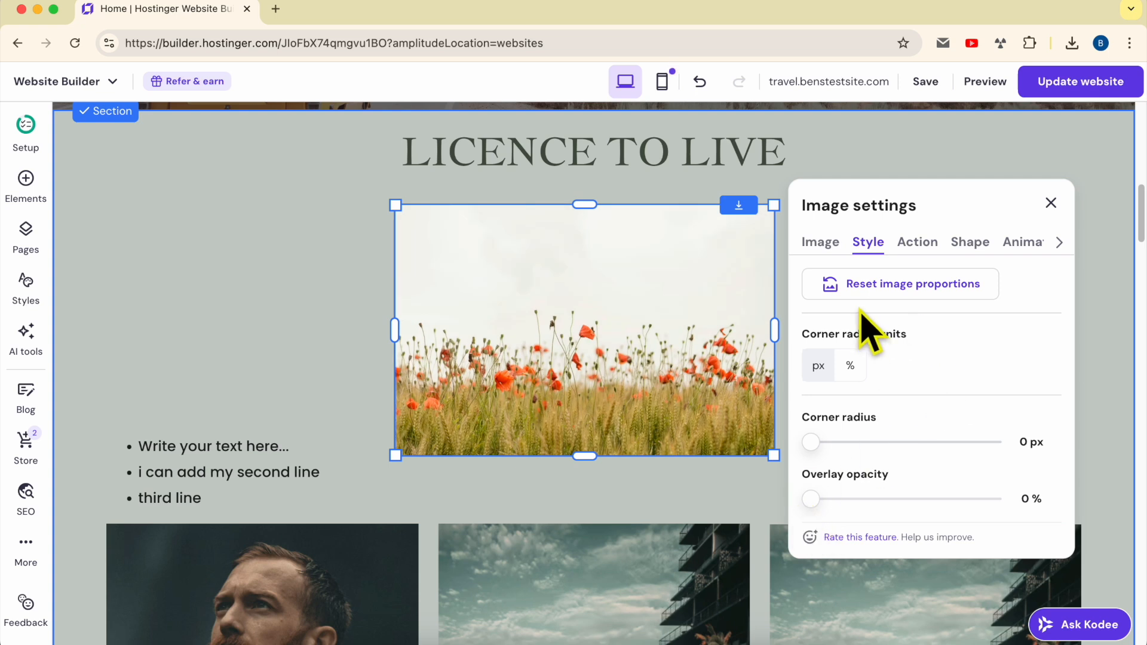
Set the poppy field image's on-click action to Open full screen preview
left_click(919, 244)
left_click(892, 309)
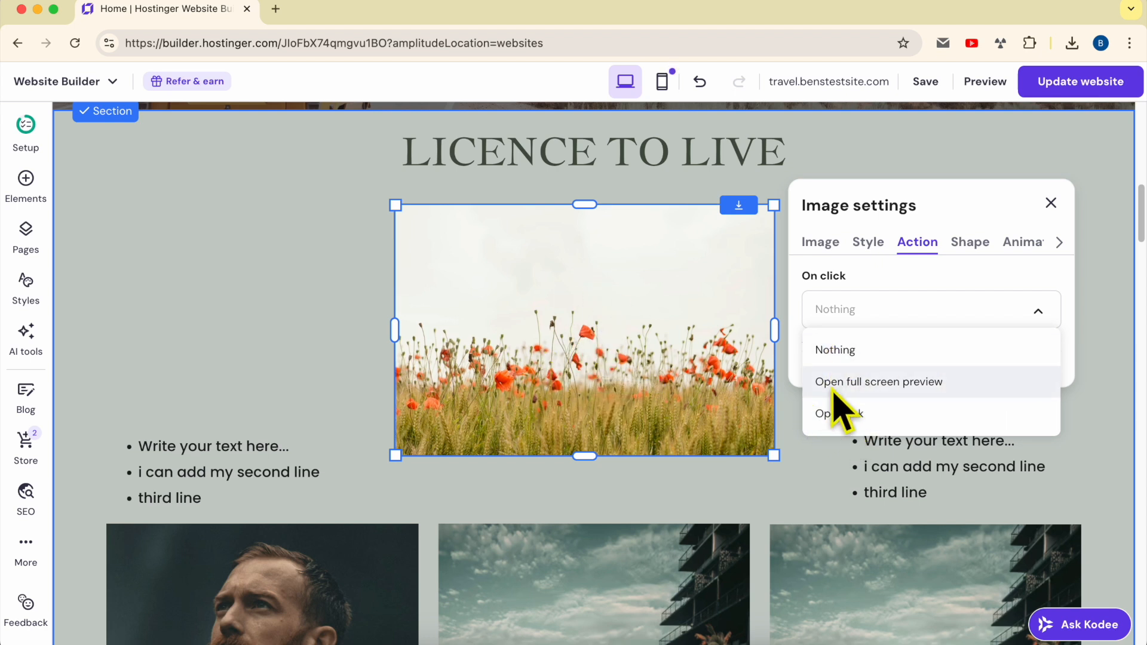
left_click(884, 385)
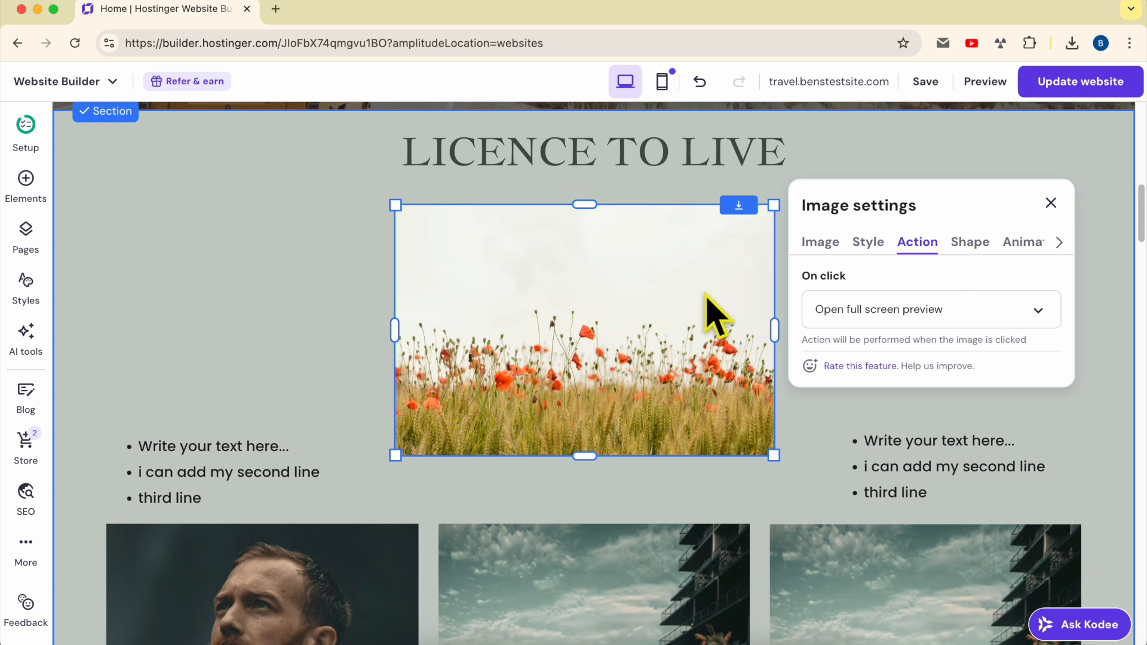
Delete the two bullet lists on either side of the poppy field image
left_click(343, 472)
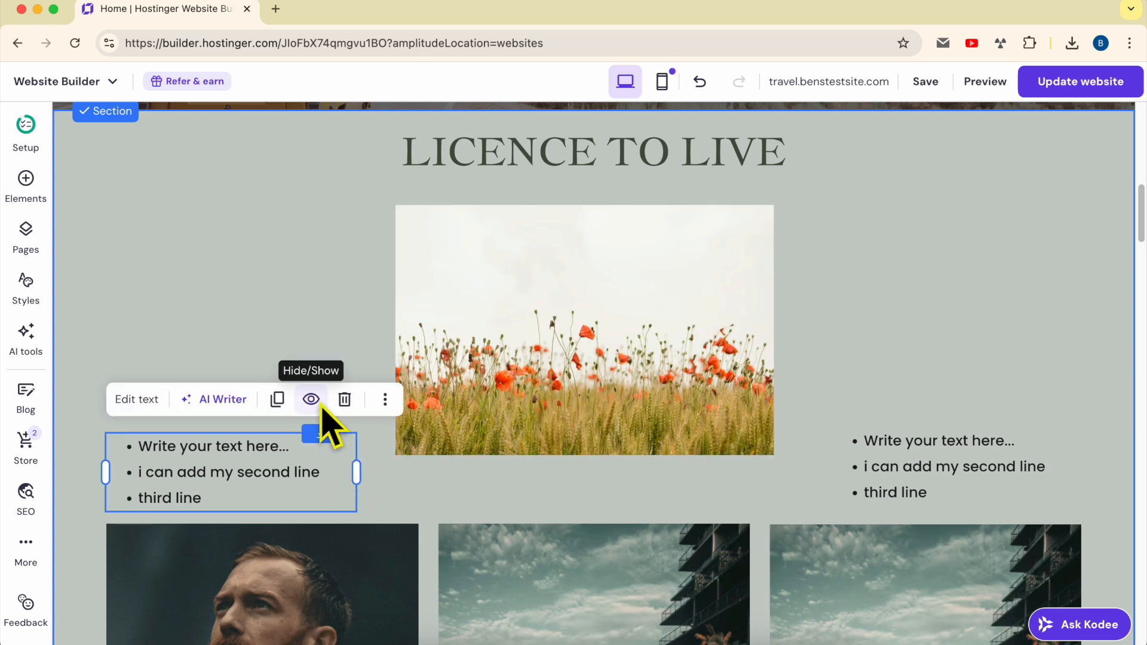
left_click(343, 399)
left_click(952, 441)
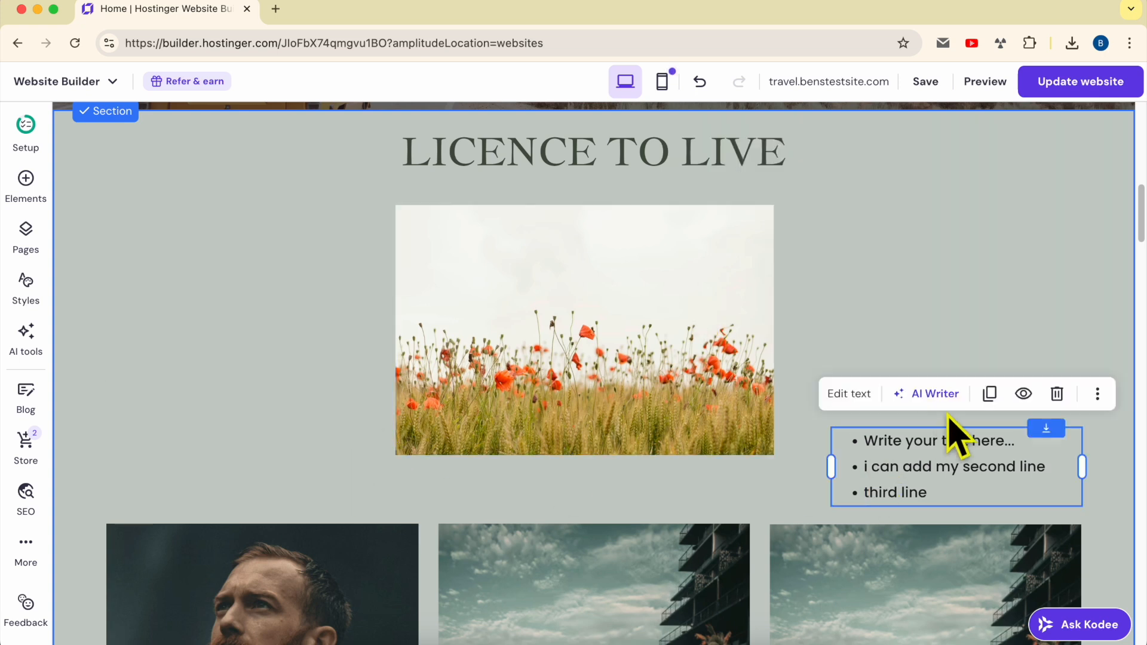
left_click(1055, 396)
Move the poppy field image to the left margin of the section and place a duplicate beside it
left_click_drag(663, 355, 347, 323)
left_click(377, 171)
left_click_drag(381, 262, 771, 250)
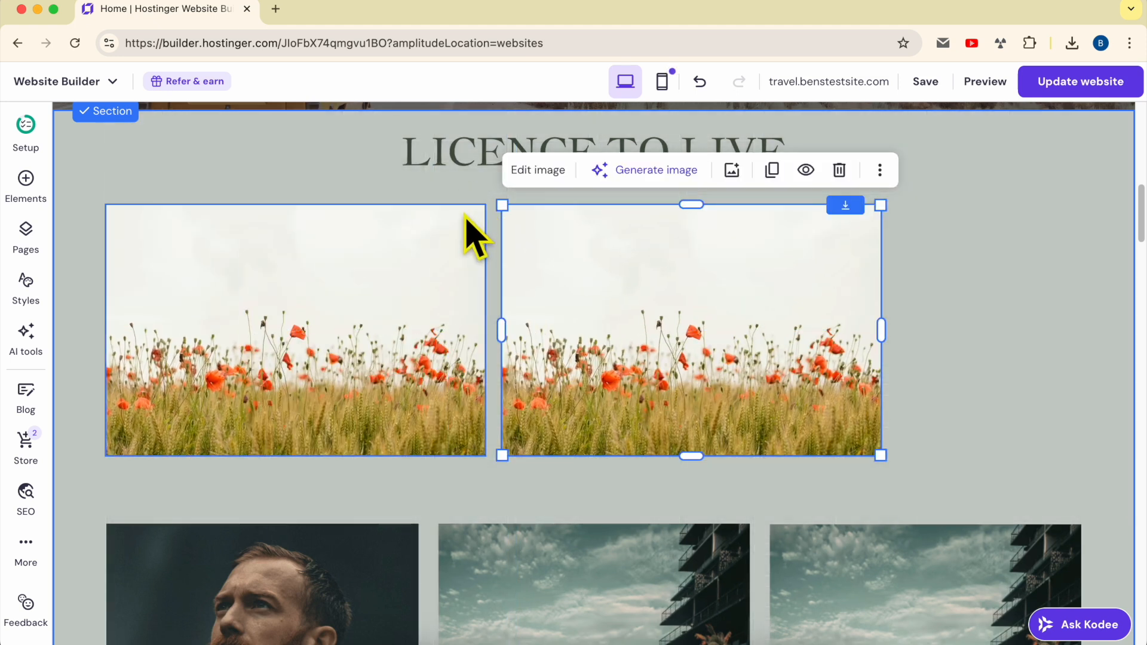
Shrink the left poppy field image to roughly the width of the photo below it and delete the larger duplicate
left_click(468, 220)
left_click_drag(484, 205, 424, 245)
left_click(679, 259)
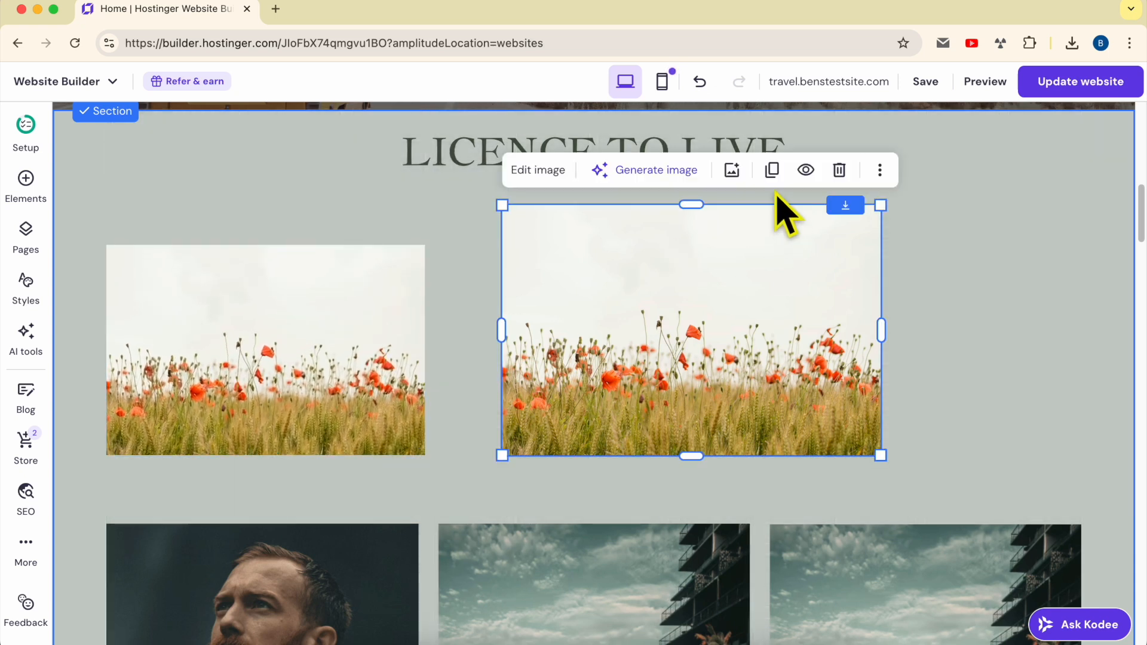
left_click(838, 170)
Duplicate the left poppy field image twice and align the copies beside it in an evenly spaced row of three
left_click(382, 275)
left_click(523, 350)
left_click(328, 340)
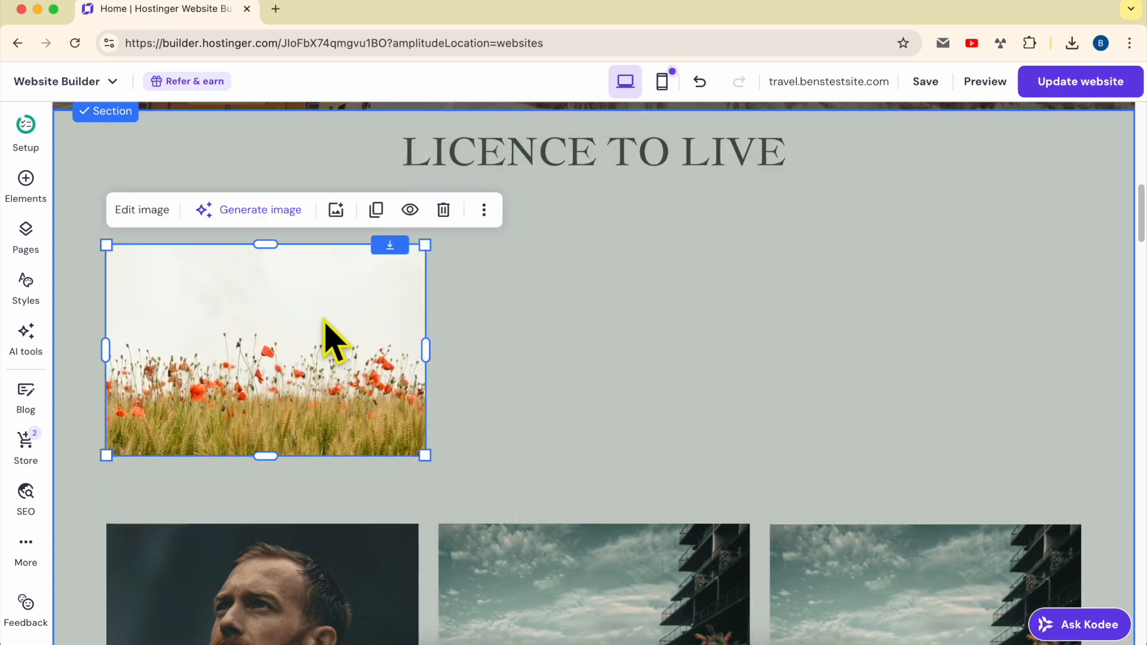
left_click(377, 210)
left_click_drag(340, 346, 676, 325)
left_click(717, 209)
left_click_drag(607, 346, 926, 319)
left_click_drag(685, 336, 673, 336)
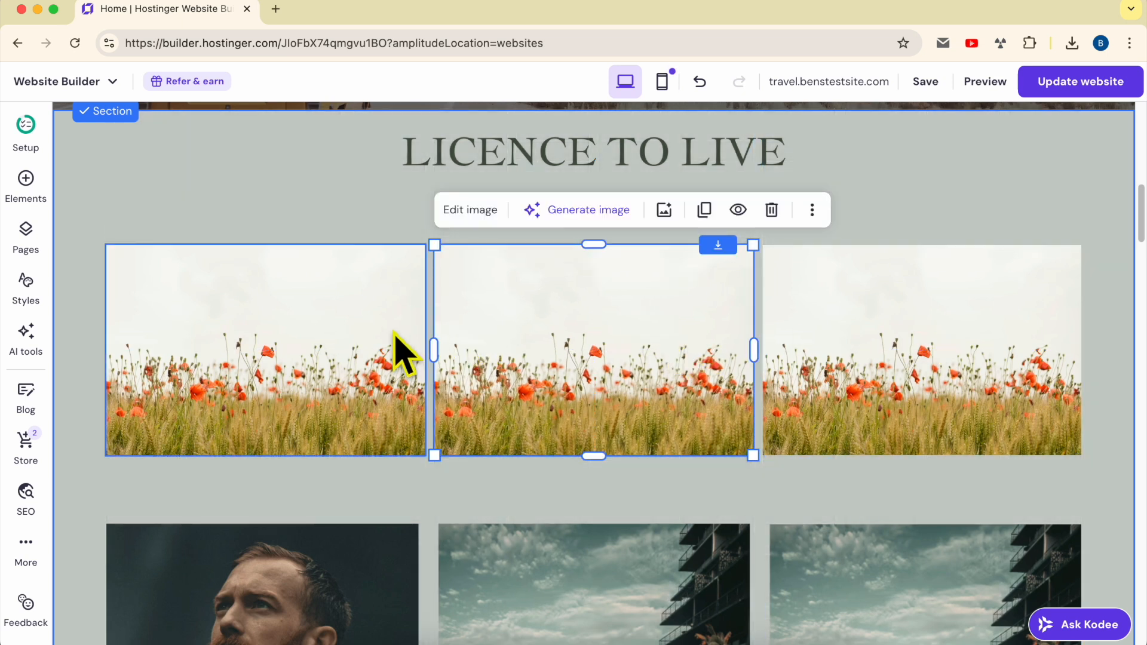
left_click(909, 230)
Set the left poppy field image's corner radius to 38 px
left_click(306, 325)
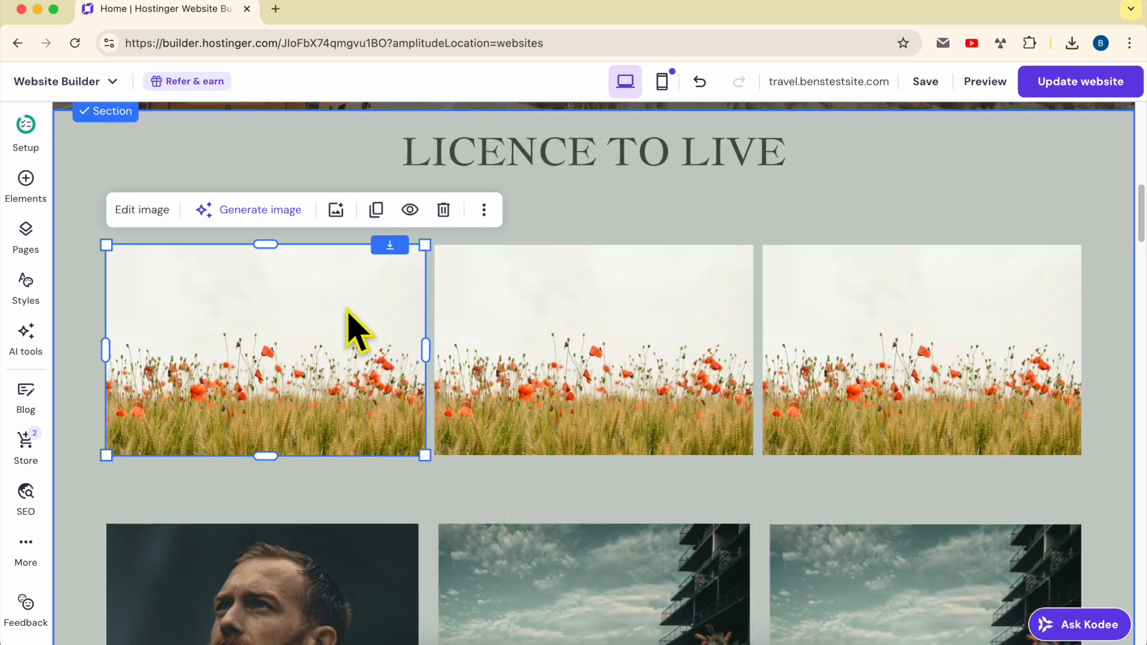
left_click(154, 212)
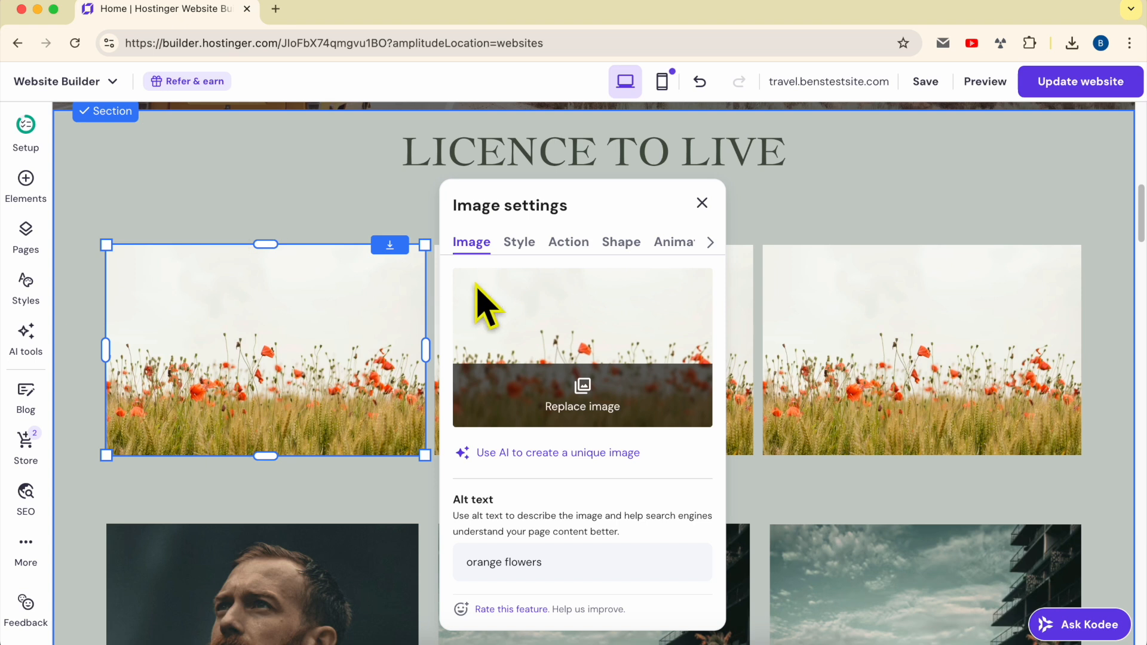
left_click(525, 245)
left_click_drag(470, 442, 514, 444)
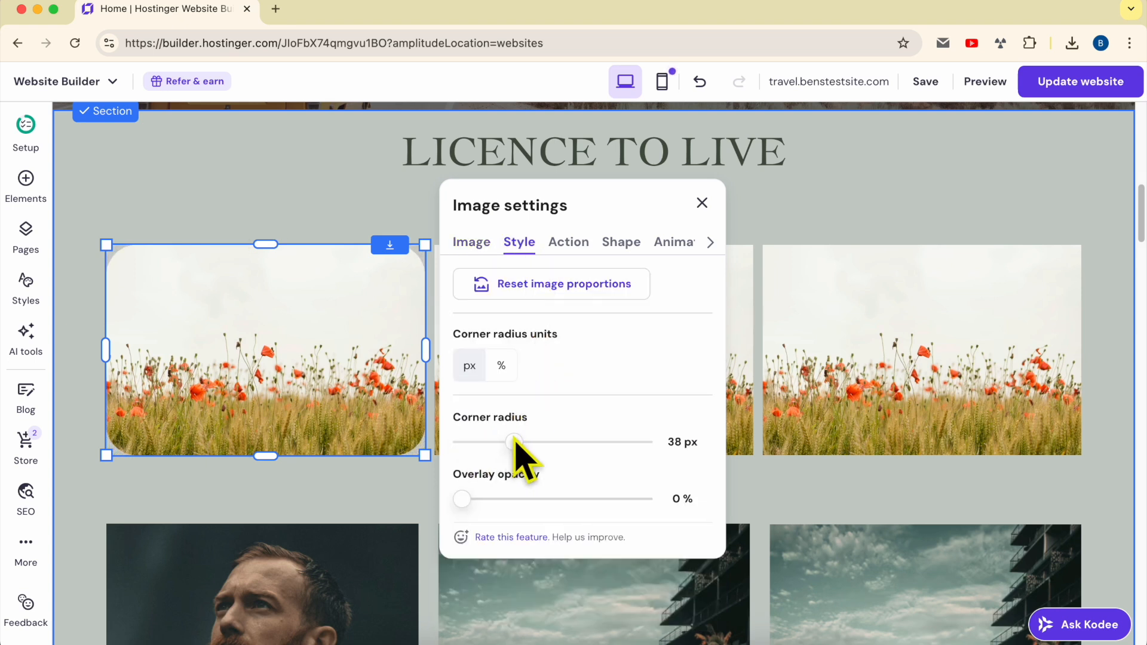
Set the middle poppy field image's overlay opacity to 31 %
left_click(799, 328)
left_click(622, 346)
left_click(498, 223)
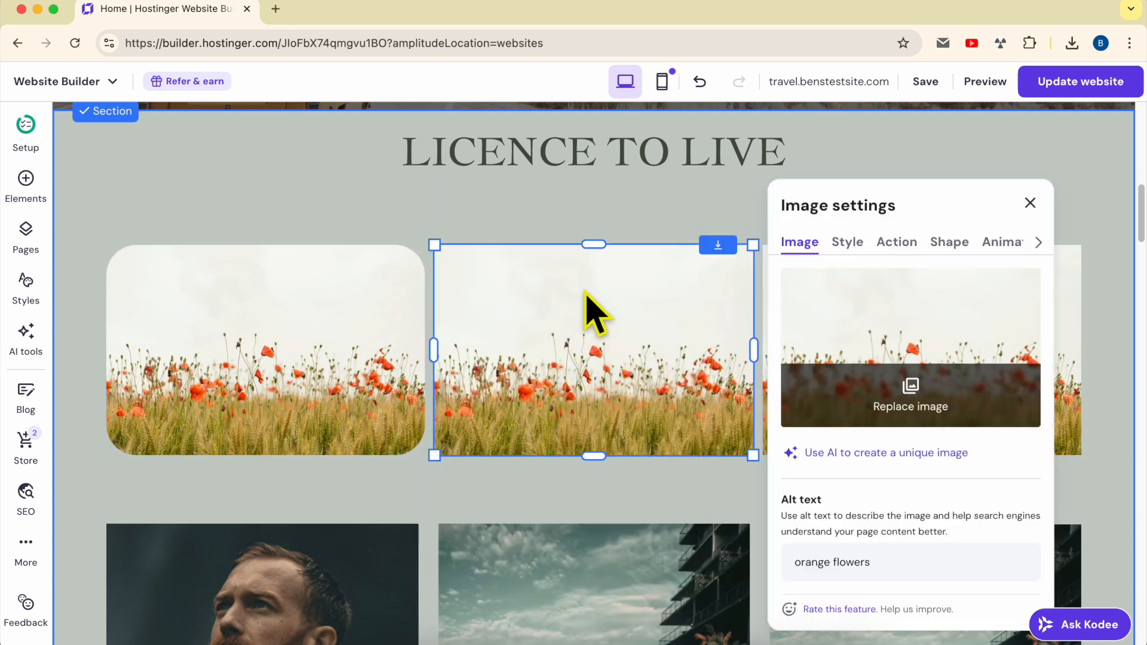
left_click(851, 245)
left_click_drag(788, 499, 848, 505)
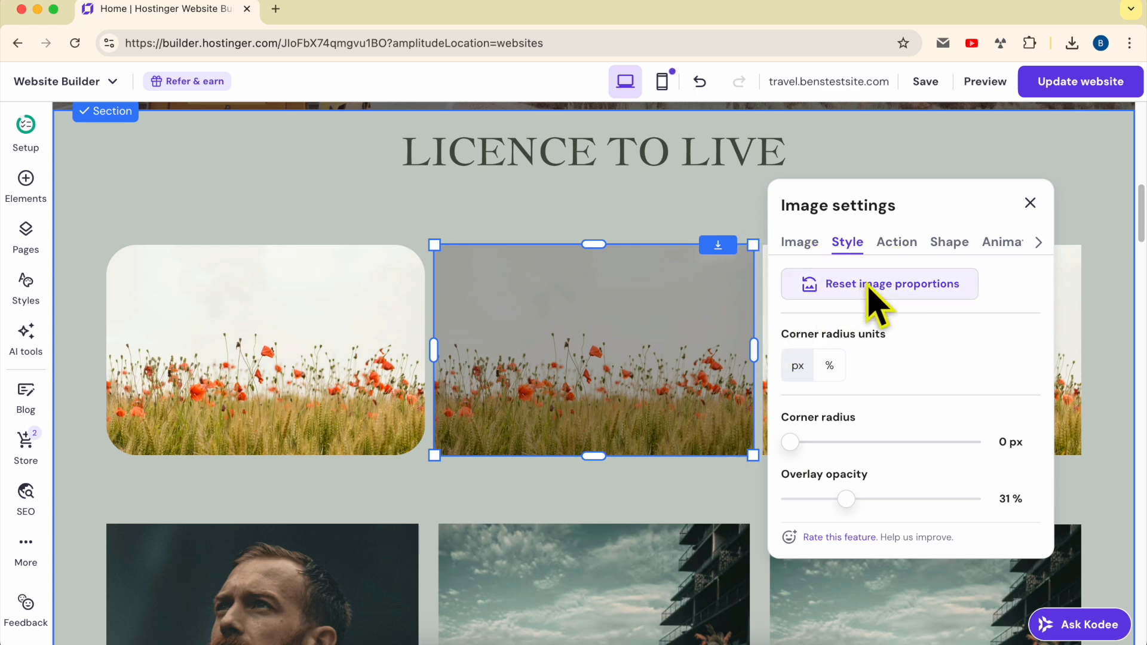
Apply the starburst mask-shape-2 to the middle poppy field image
left_click(896, 243)
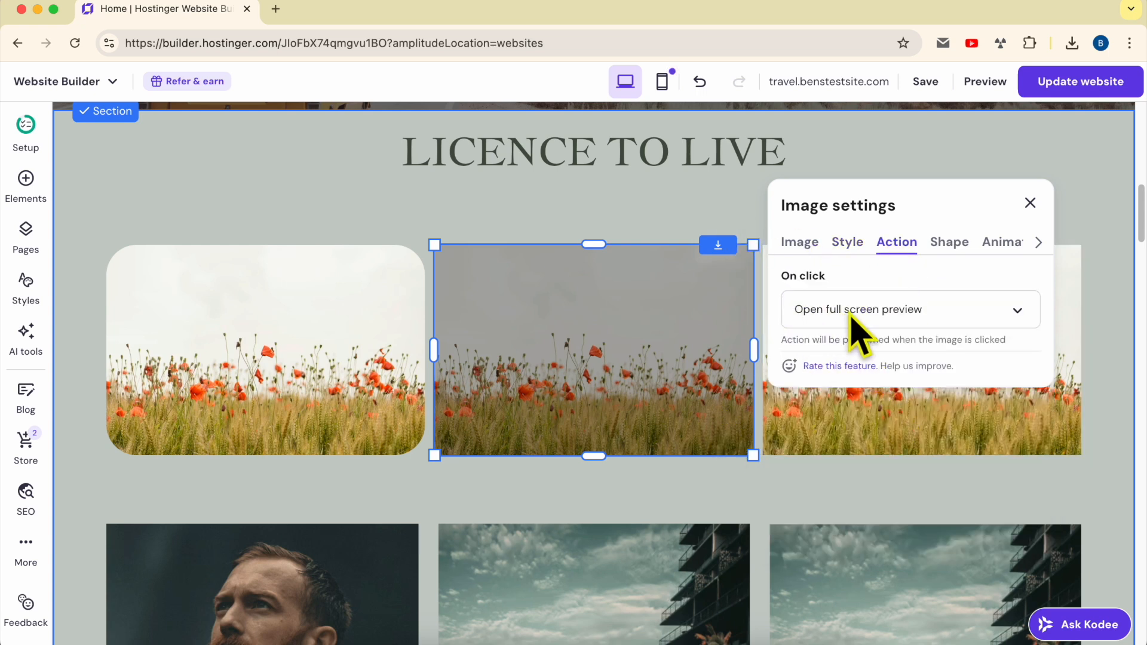
left_click(950, 245)
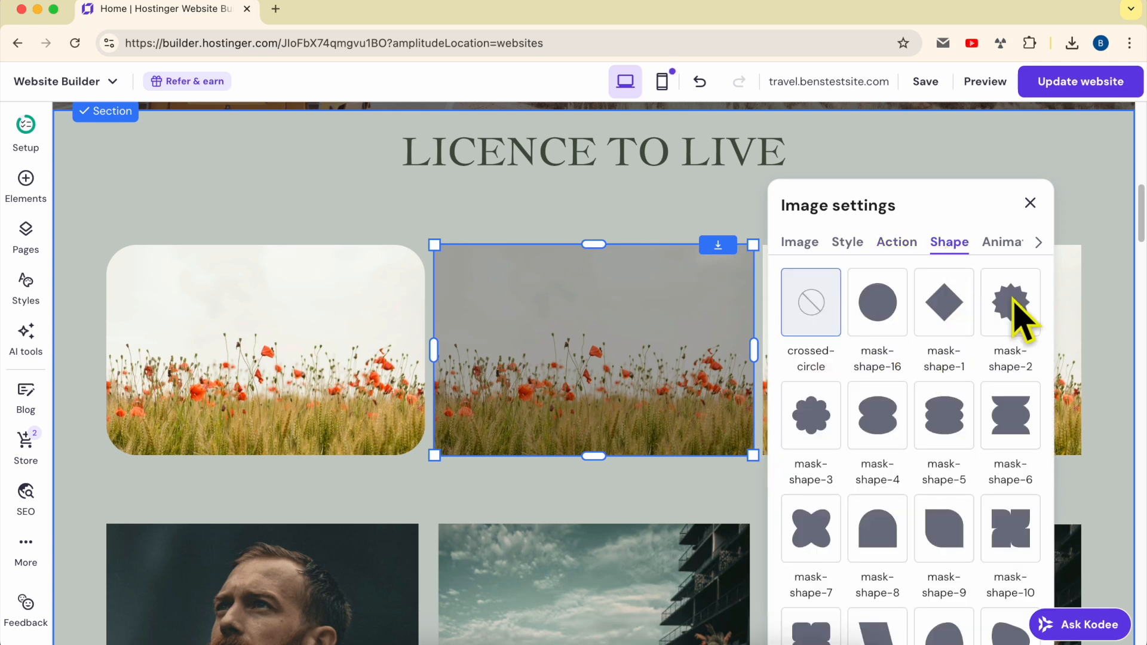
left_click(1023, 316)
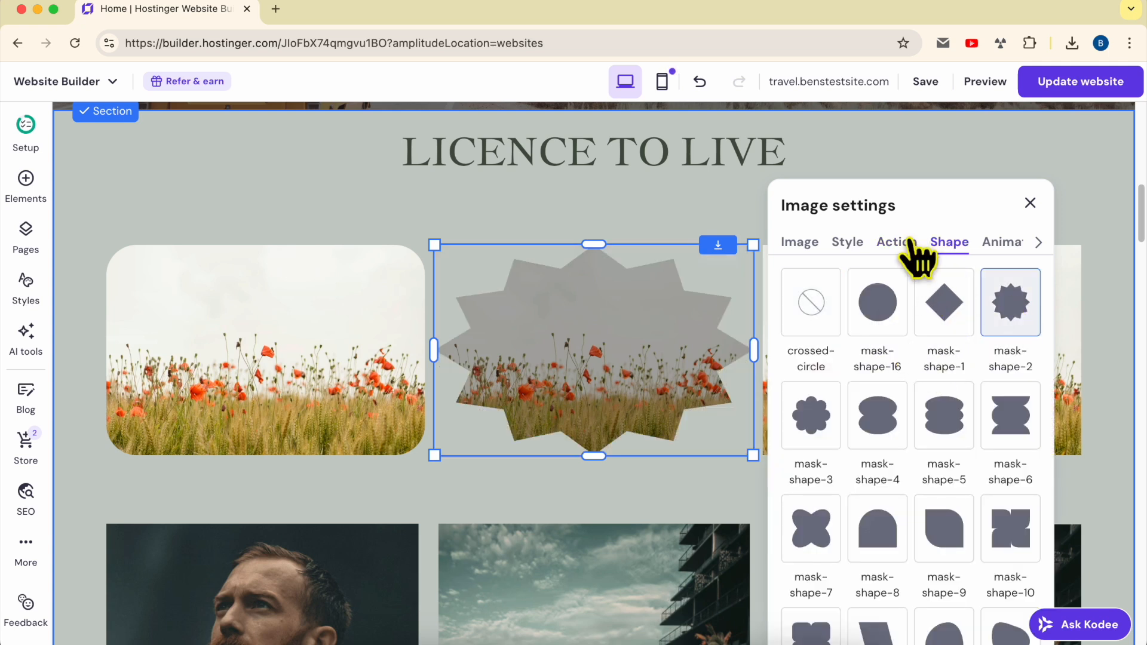
Undo the mask shape, overlay and corner radius changes on the poppy field images and open the middle image's settings
left_click(700, 82)
left_click(615, 317)
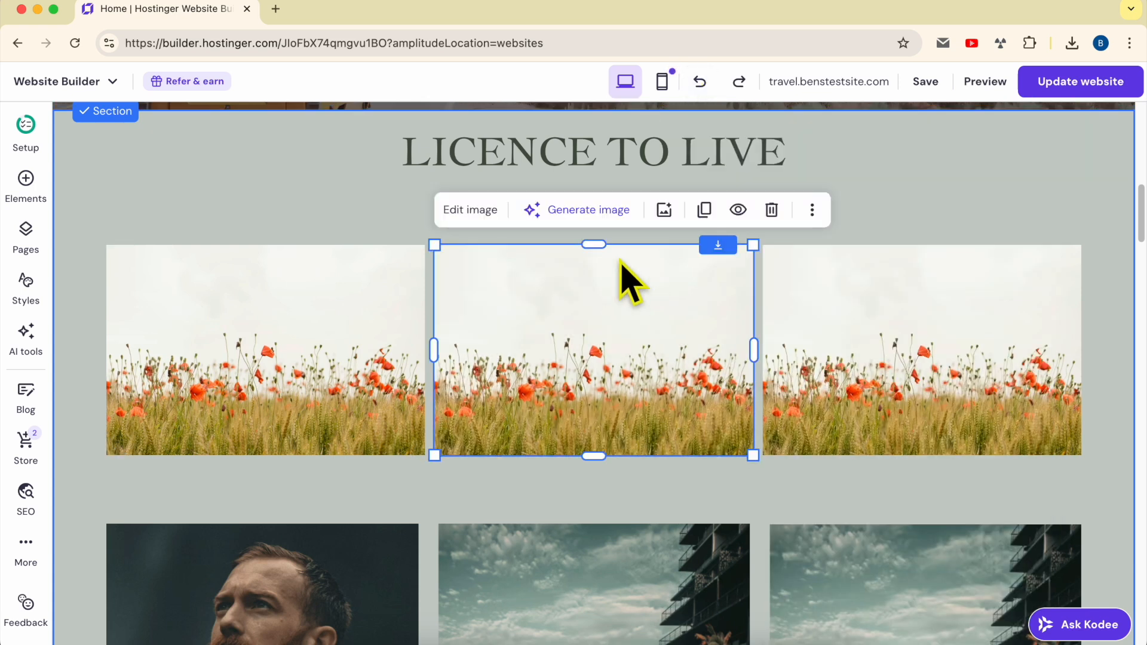
left_click(475, 210)
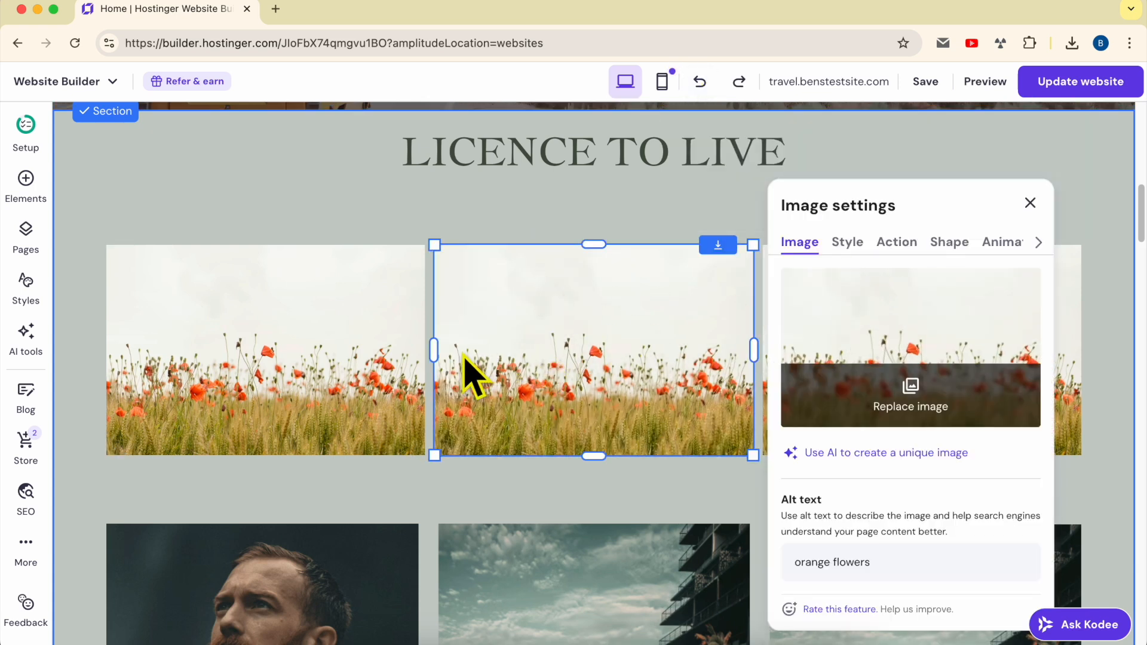
Round the left poppy field image's corners with a radius of 39 px
left_click(404, 346)
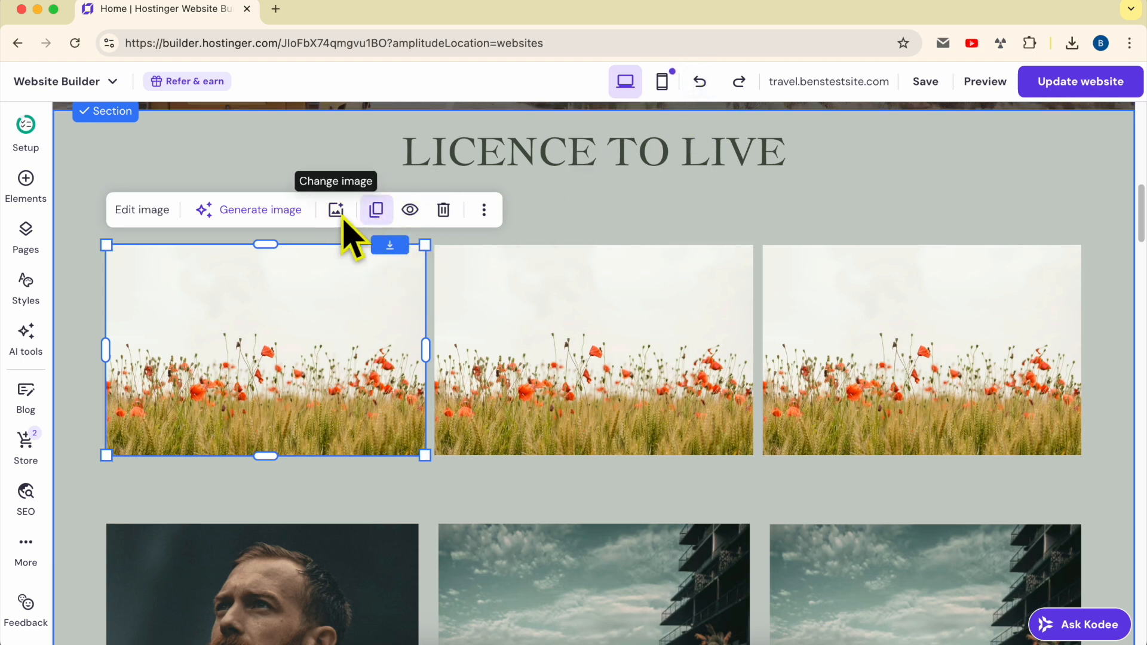
left_click(149, 210)
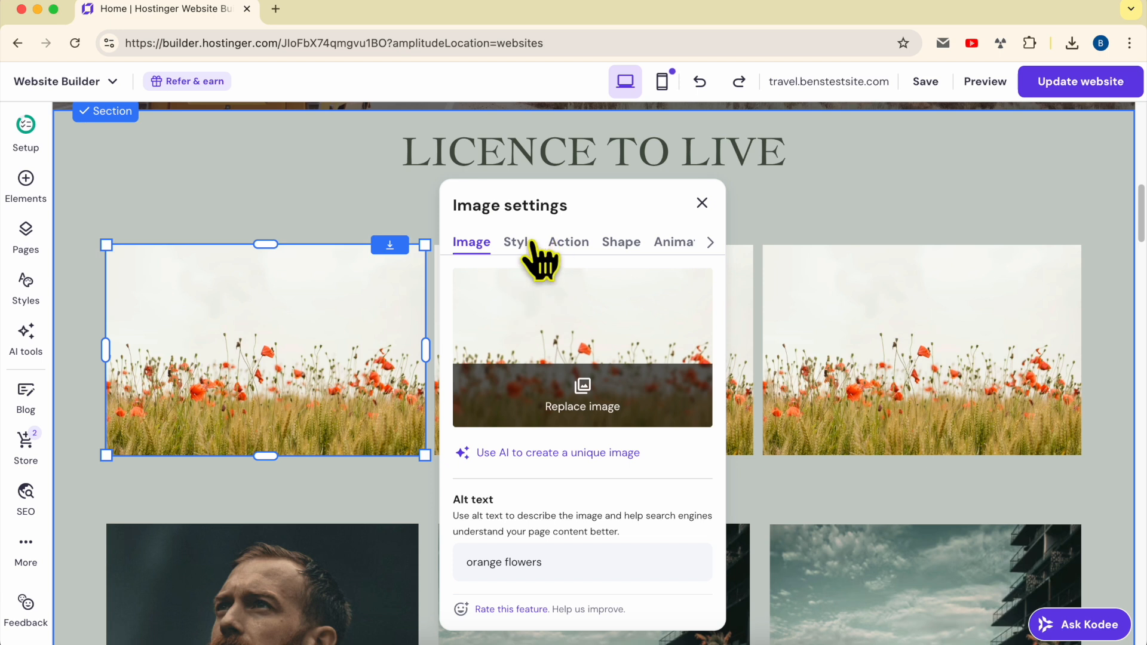
left_click(531, 245)
left_click_drag(464, 444, 506, 447)
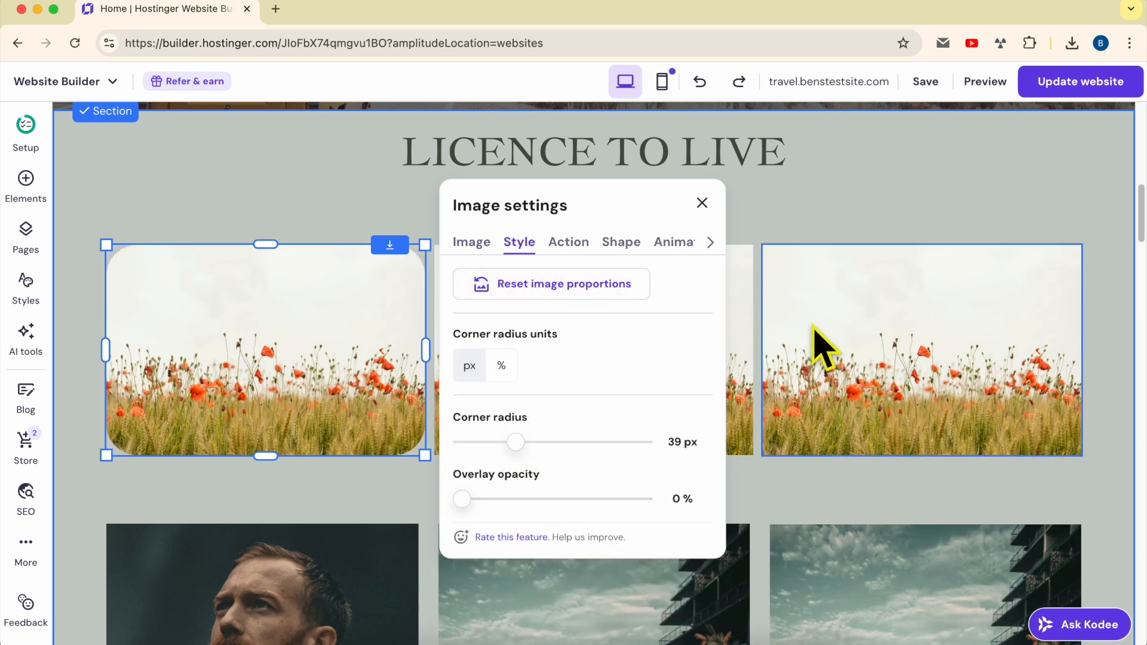
Raise the middle poppy field image's overlay opacity to darken it with a moderate grey tint
left_click(697, 340)
left_click(472, 210)
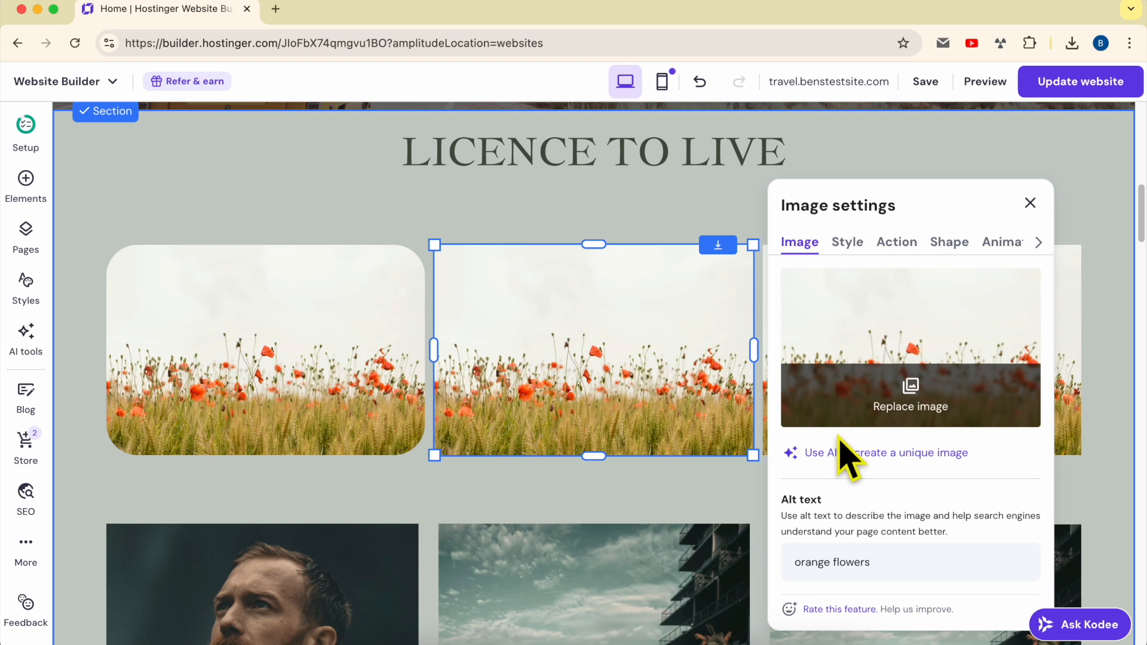
left_click(851, 244)
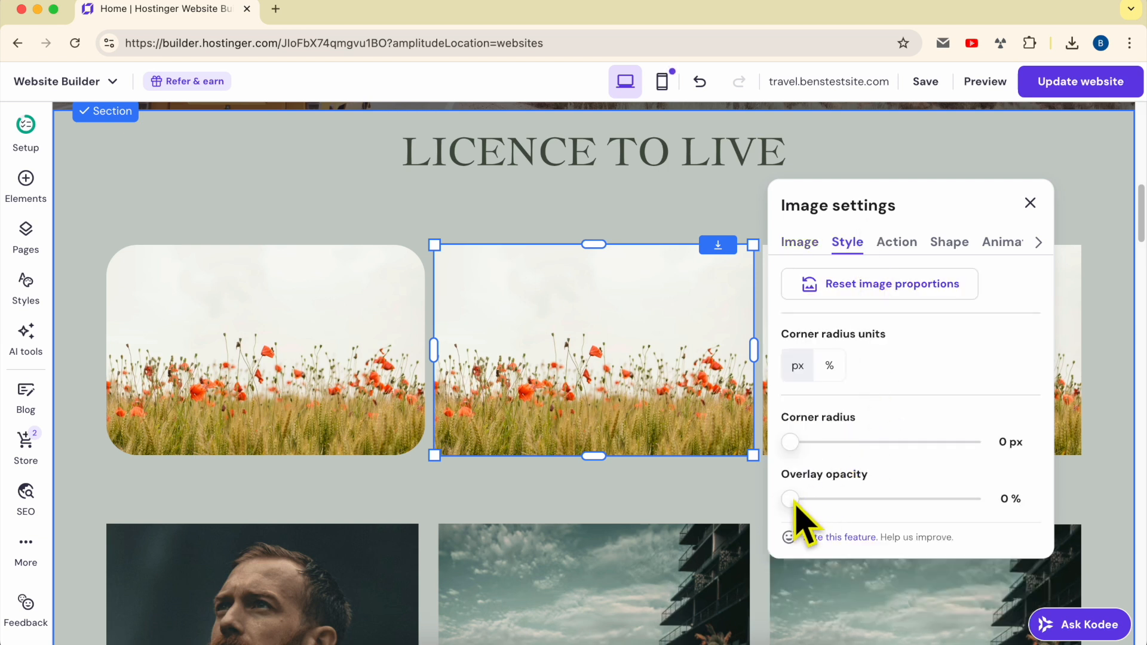
left_click_drag(790, 499, 847, 499)
left_click(693, 230)
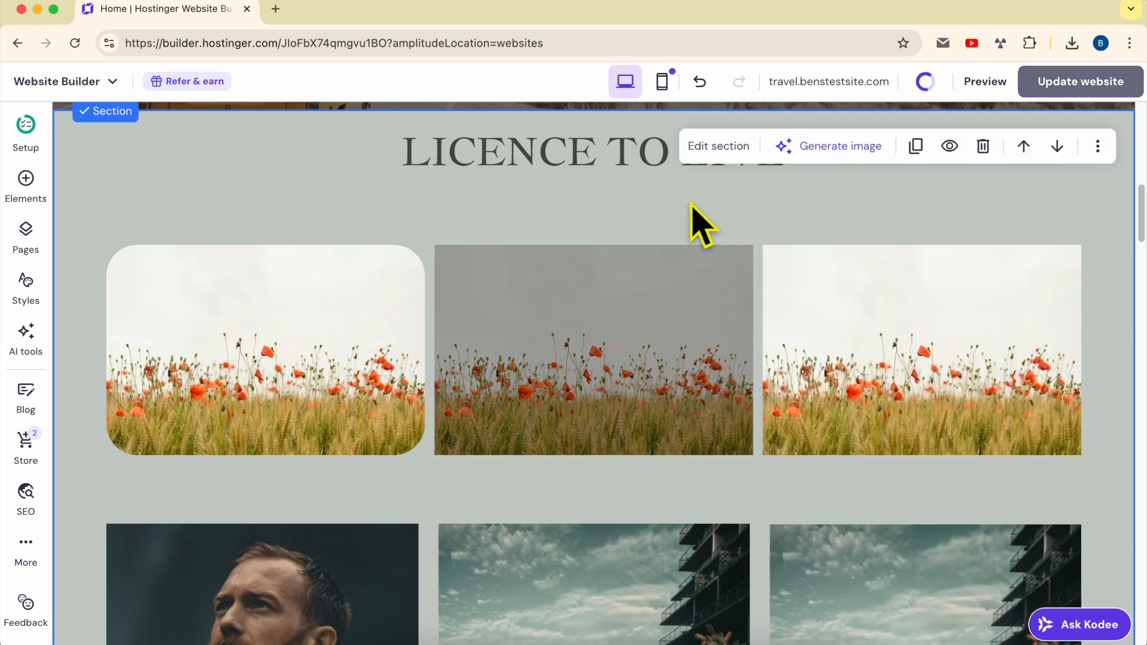
Apply mask-shape-9 to the right poppy field image and close its settings
left_click(863, 325)
left_click(764, 214)
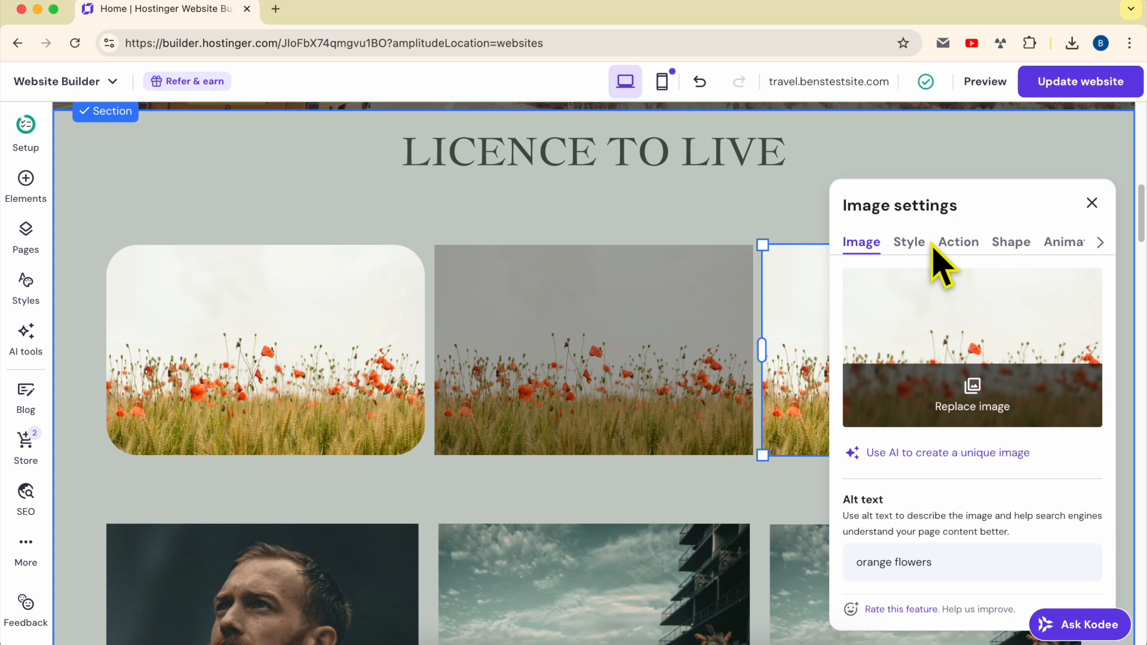
left_click(1004, 248)
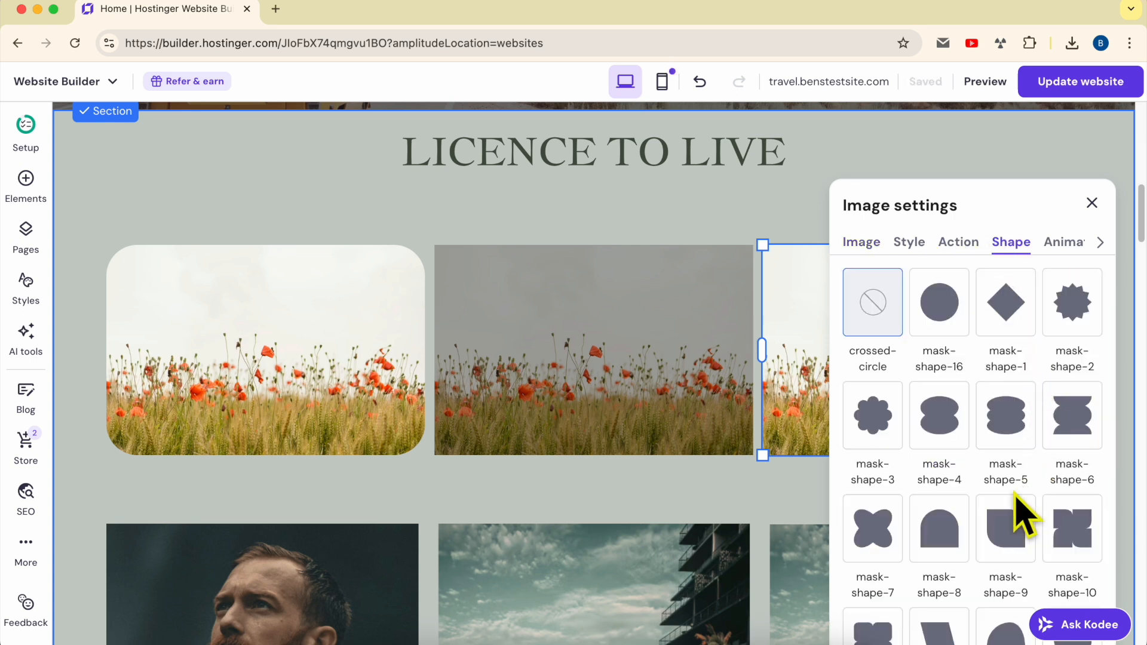
scroll(1016, 507, "down", 3)
left_click(1020, 418)
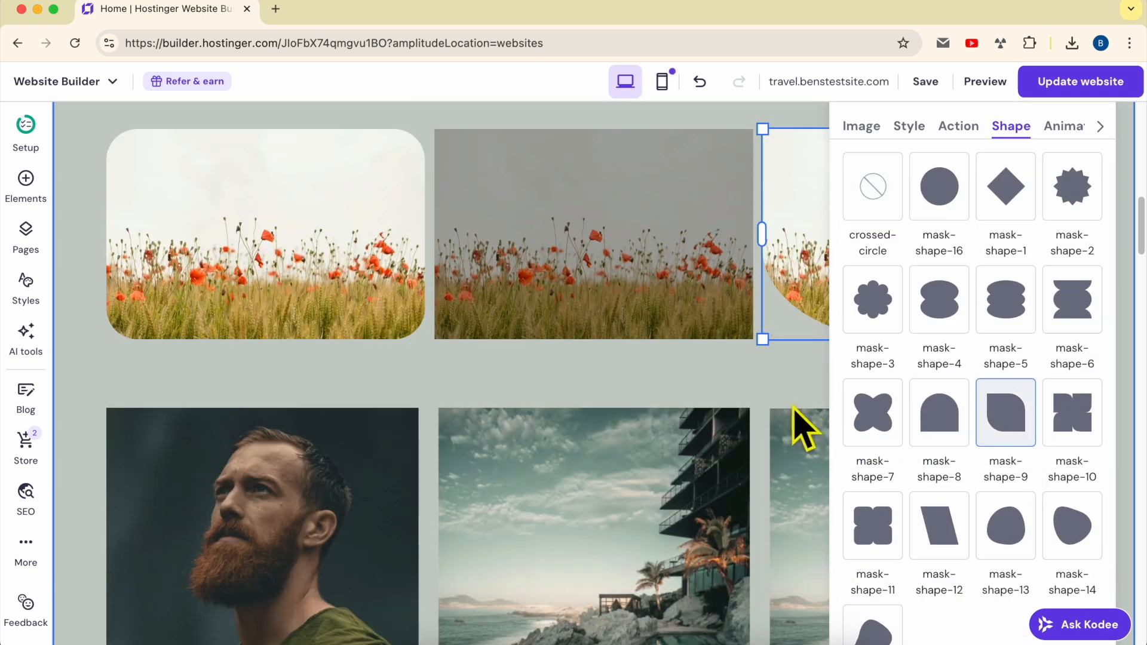
scroll(952, 430, "down", 2)
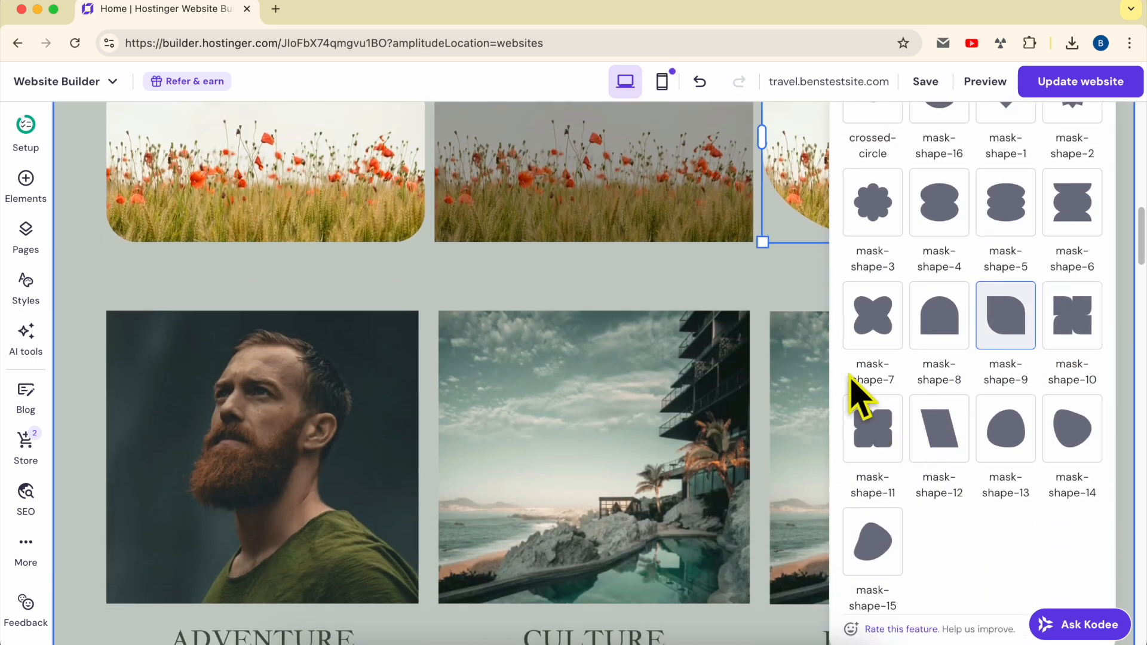
scroll(860, 397, "up", 3)
left_click(797, 451)
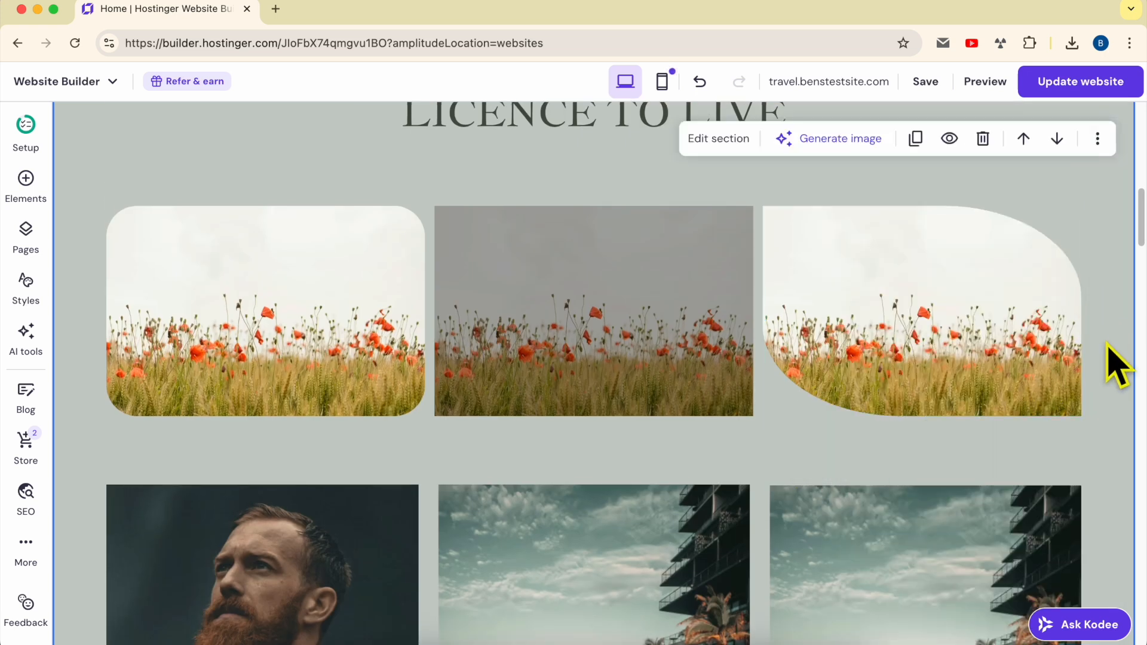
Publish the website changes and open the live site in a new tab
scroll(1116, 366, "up", 2)
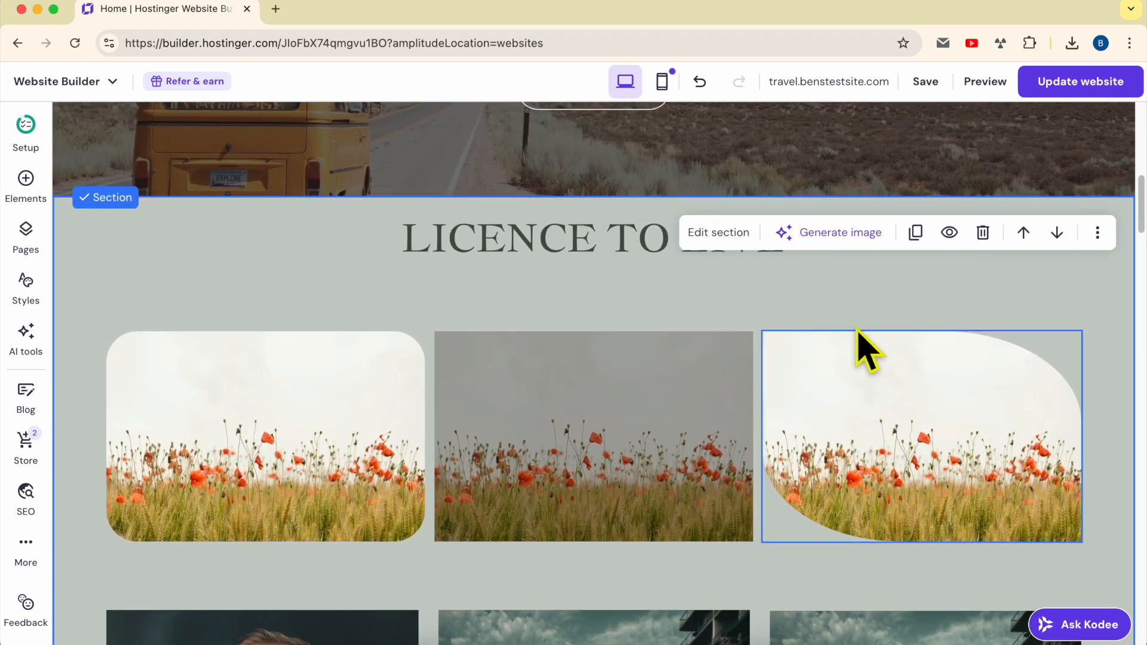
left_click(1082, 88)
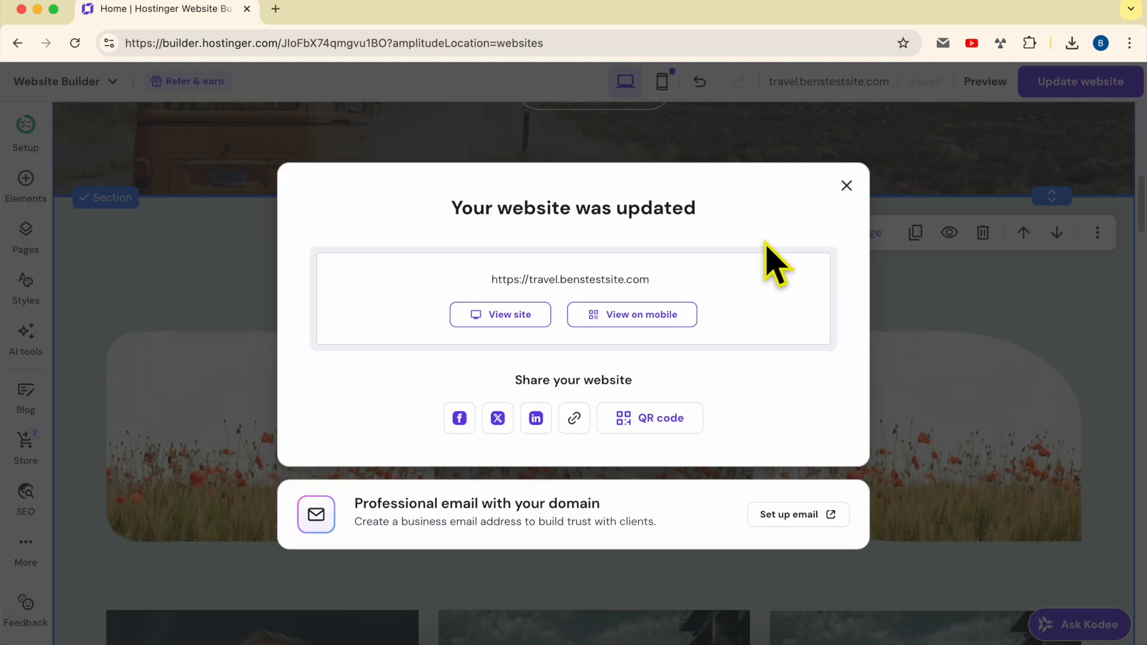
left_click(487, 312)
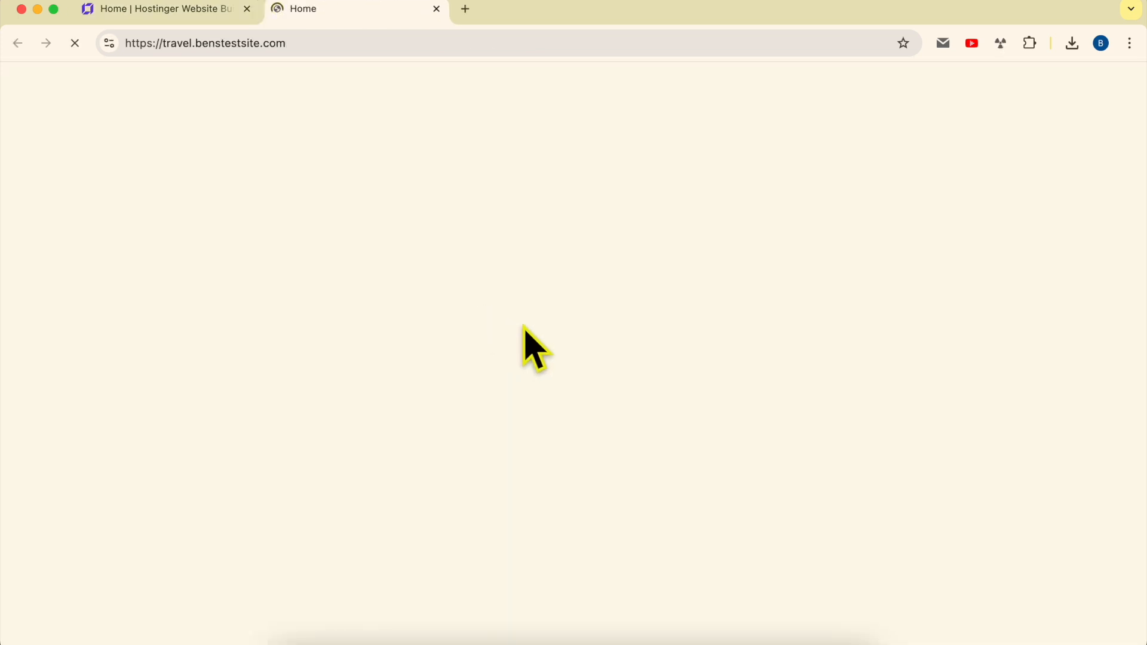
Examine the three poppy field images in the live site's LICENCE TO LIVE section and test the right image's full screen preview
scroll(595, 336, "down", 20)
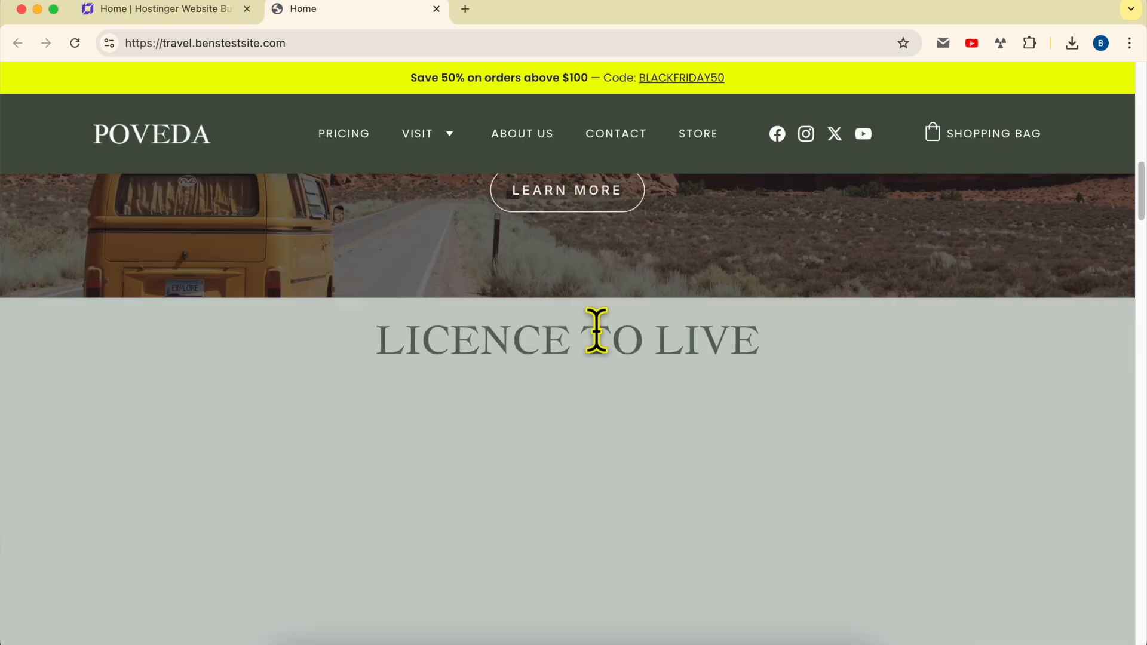
scroll(598, 333, "up", 3)
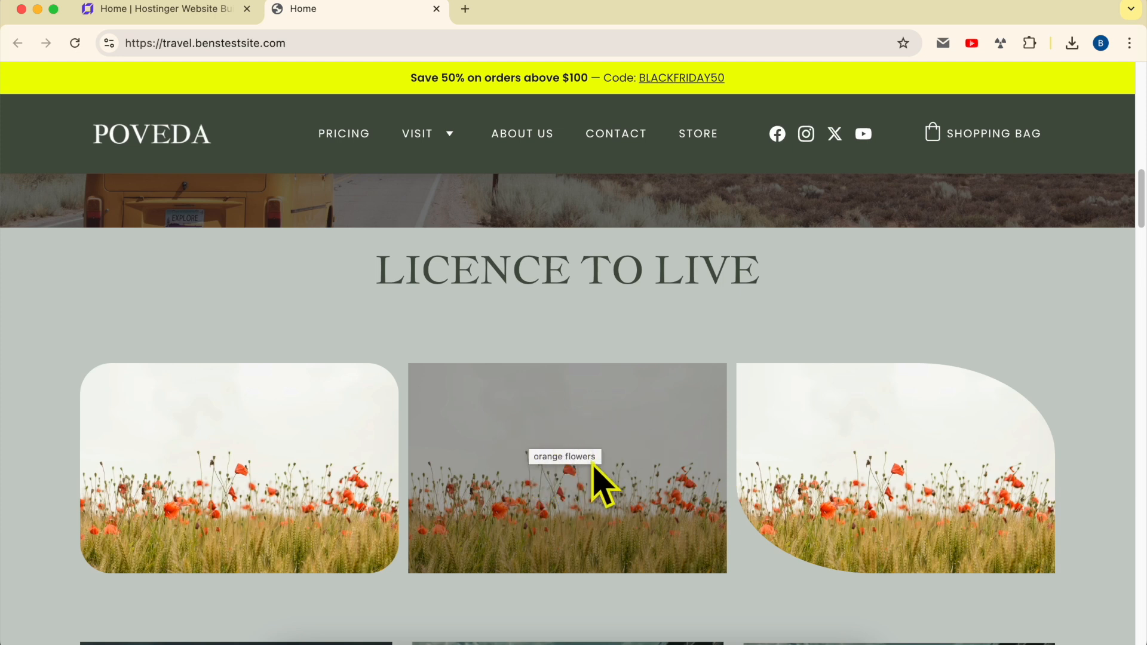
left_click(918, 432)
left_click(1033, 333)
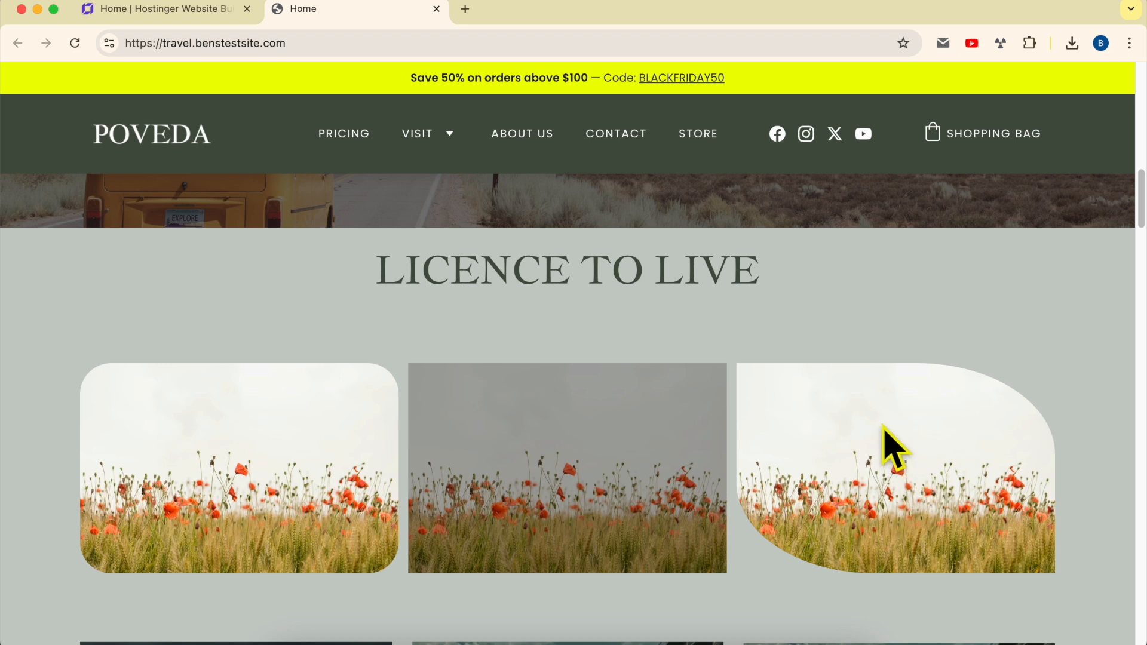
left_click(904, 421)
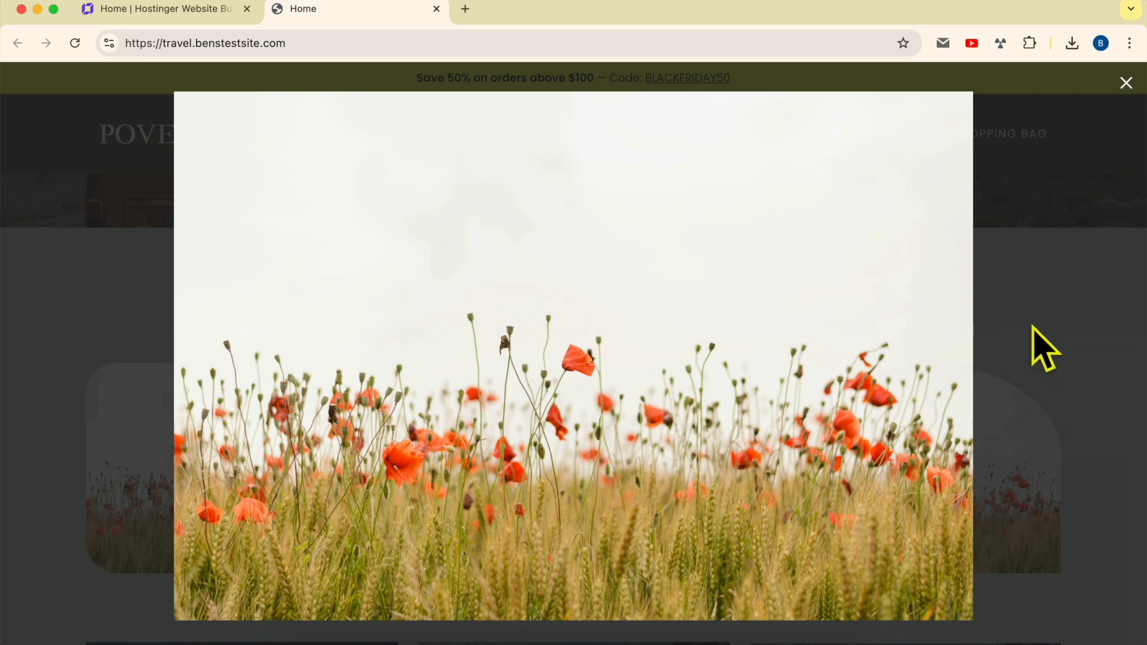
left_click(1061, 321)
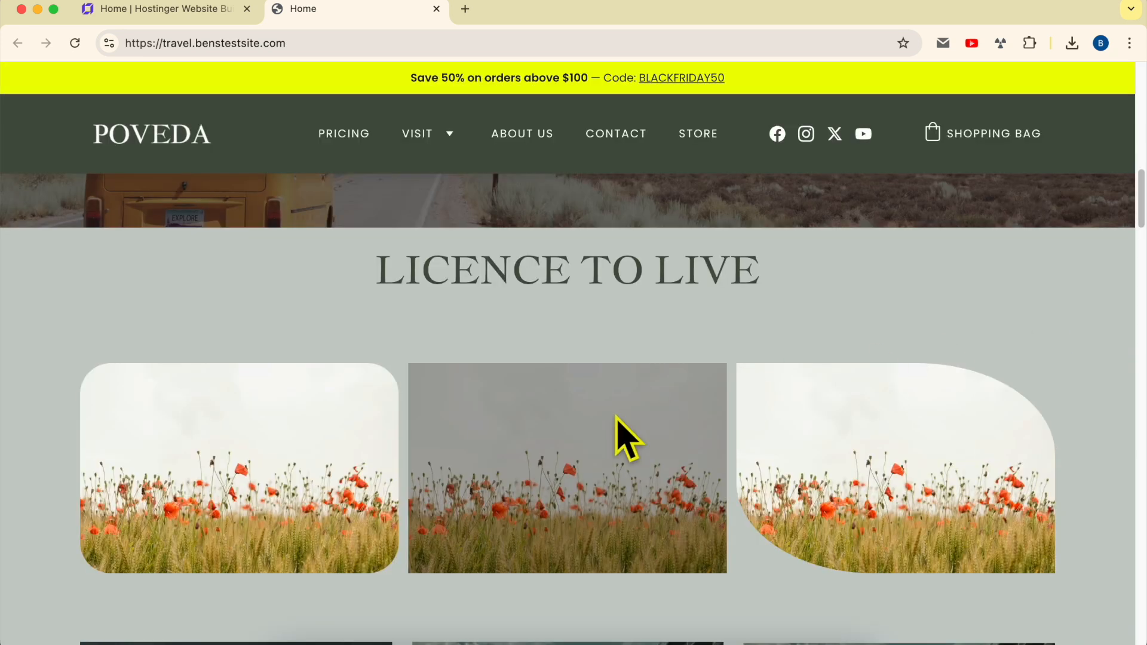
scroll(627, 439, "down", 1)
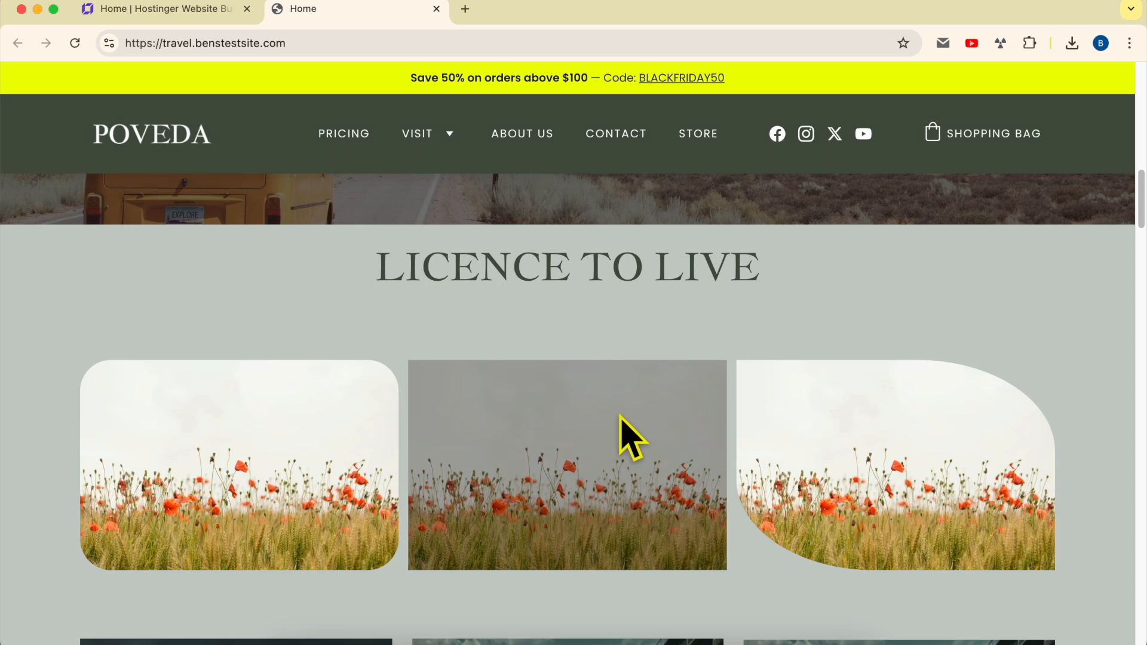
scroll(621, 418, "up", 1)
scroll(622, 418, "up", 1)
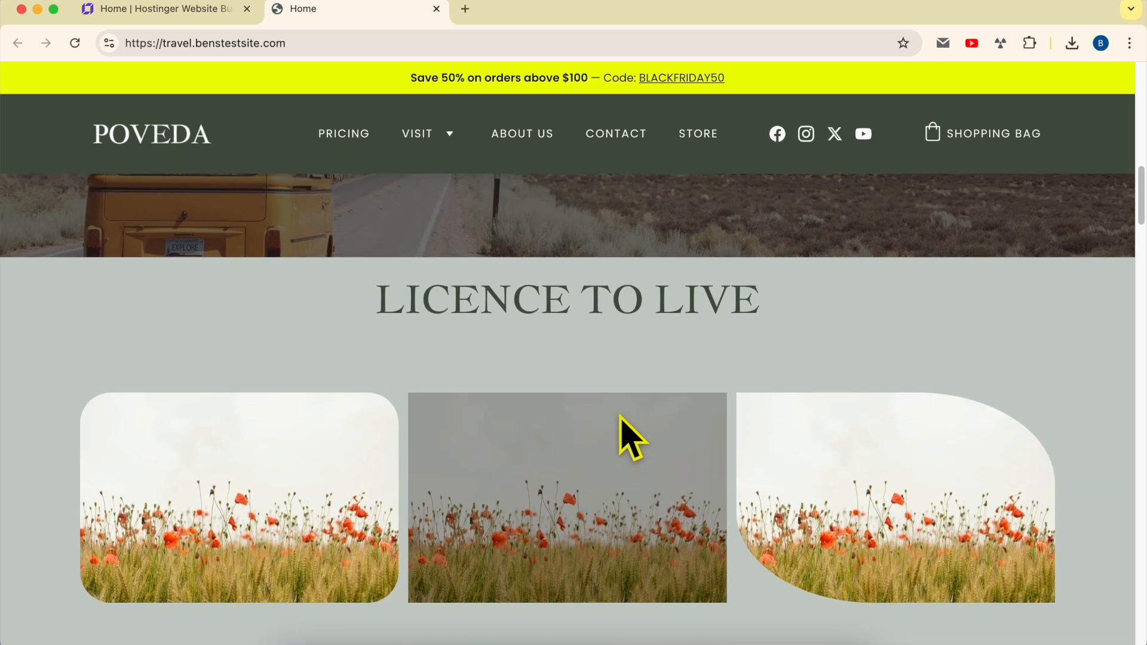